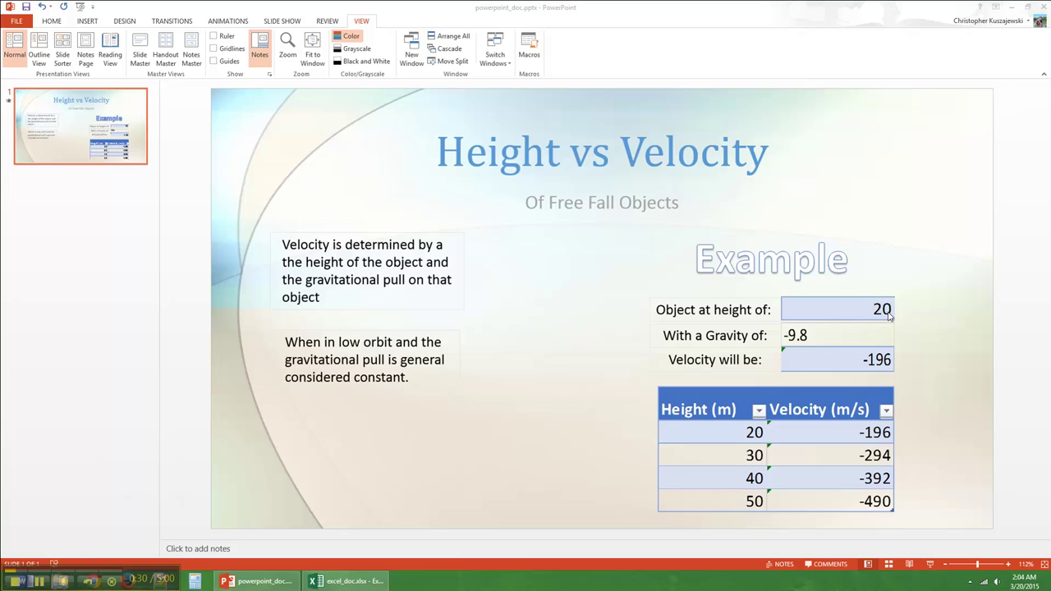
Step: Switch to the Excel workbook and set the first height in the table (cell I7) to 100
{"action": "key", "text": "alt+Tab"}
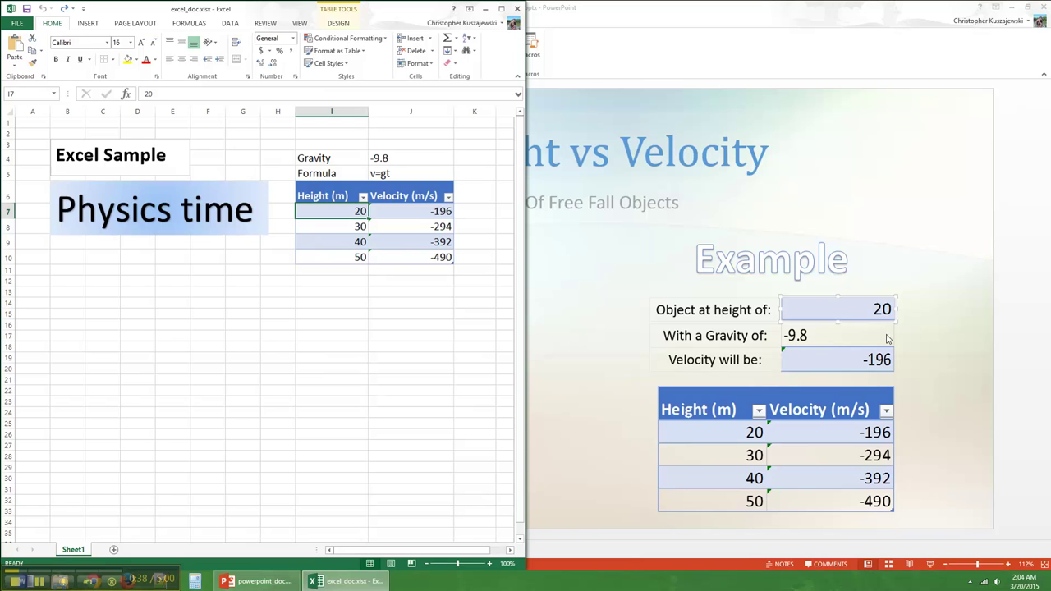
{"action": "type", "text": "100"}
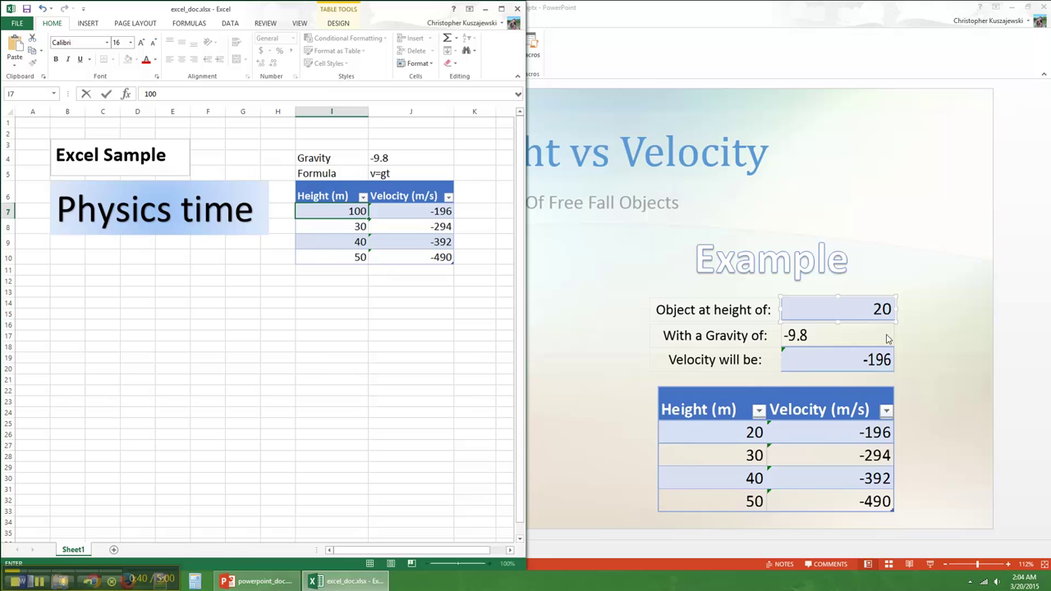
{"action": "key", "text": "Return"}
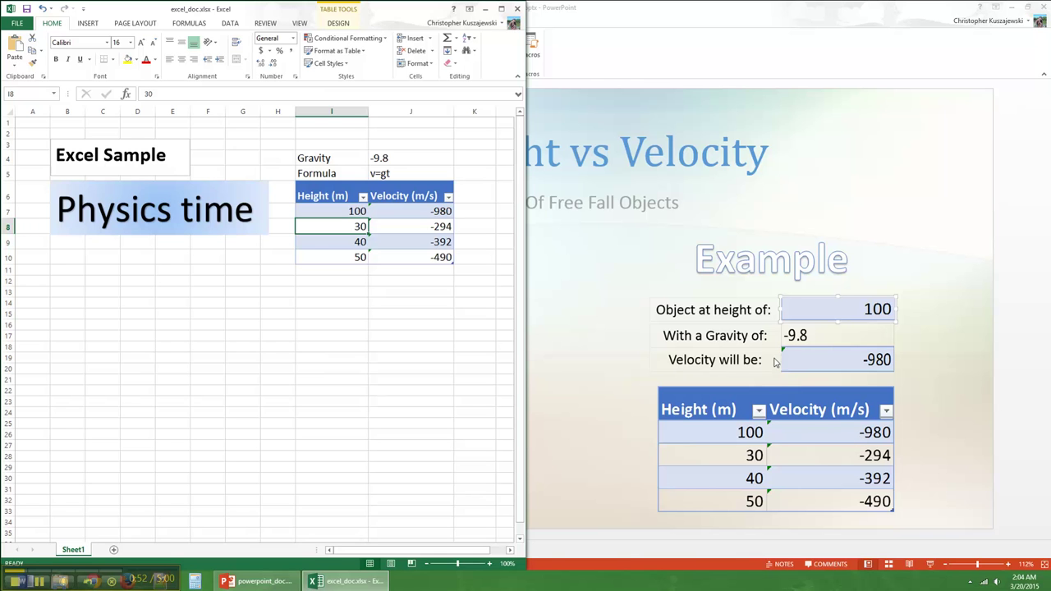
Step: Set the Gravity value in cell J4 to -10
{"action": "double_click", "coordinate": [403, 159]}
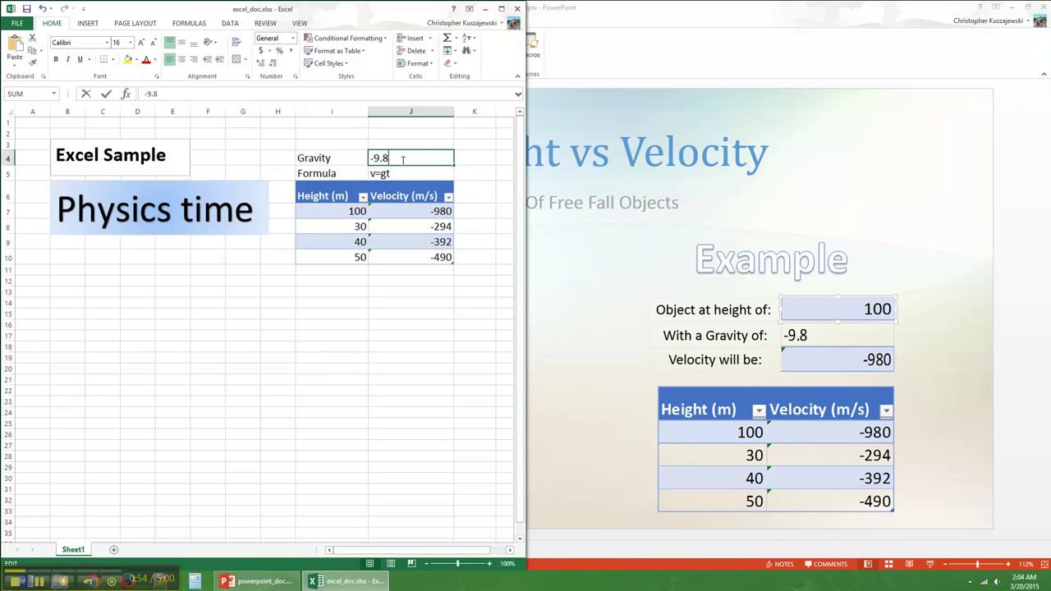
{"action": "key", "text": "BackSpace"}
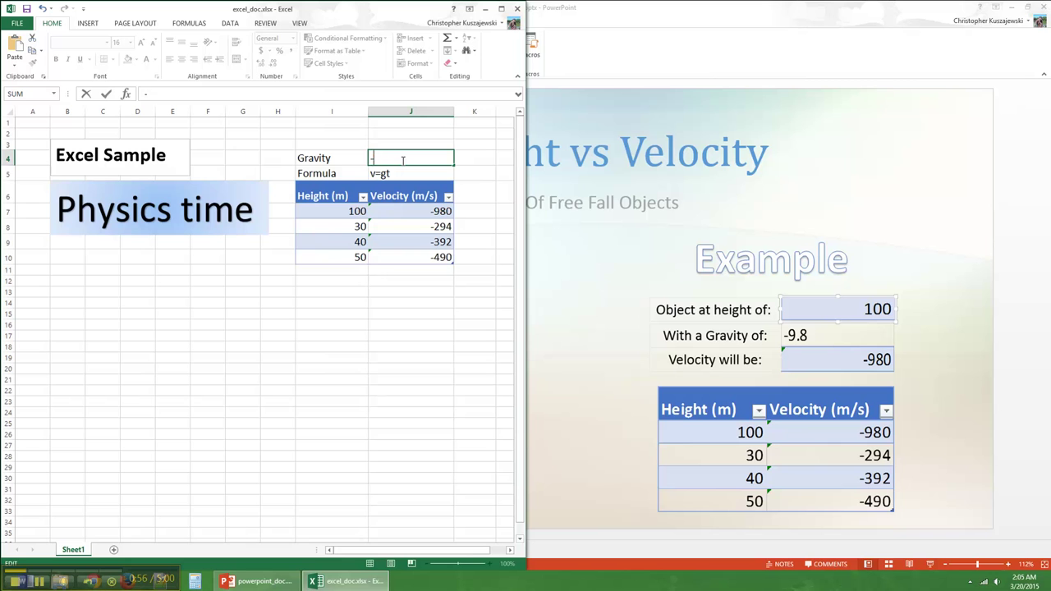
{"action": "key", "text": "Return"}
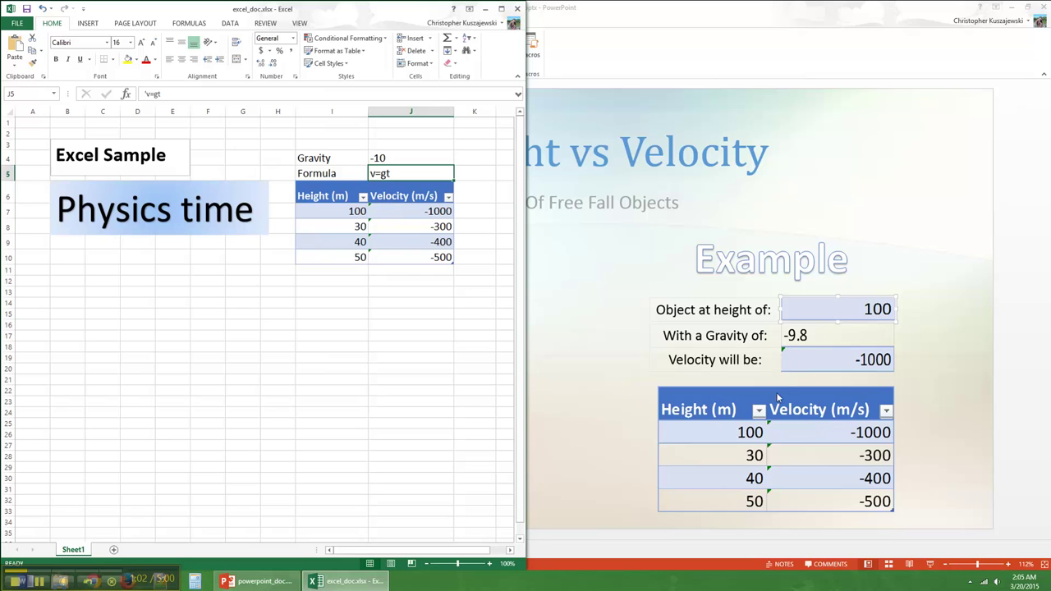
Step: Return to the PowerPoint slide and update the link of the Height and Velocity table
{"action": "left_click", "coordinate": [788, 394]}
{"action": "right_click", "coordinate": [789, 394]}
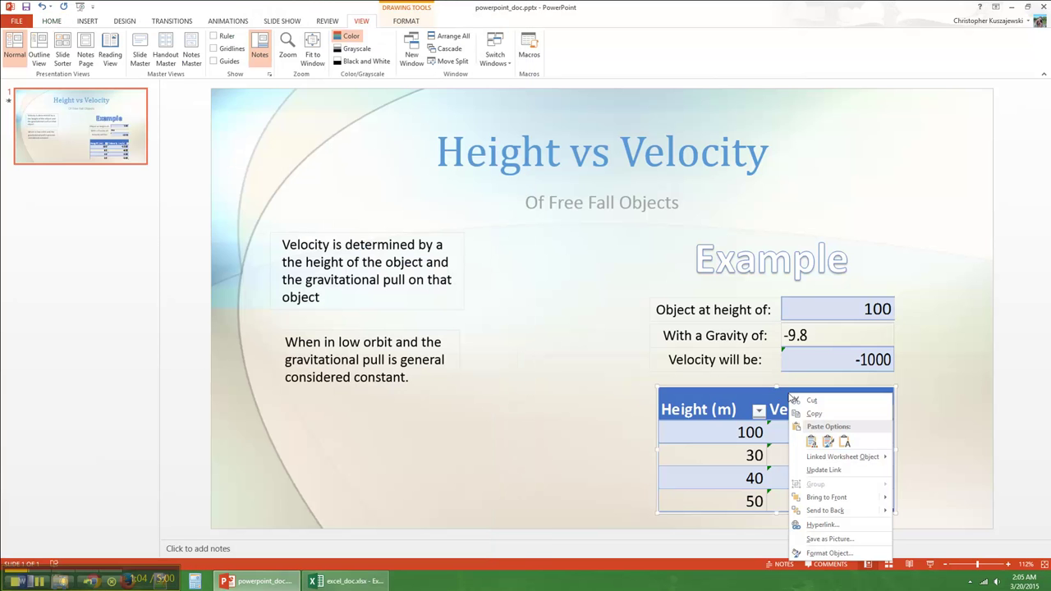
{"action": "left_click", "coordinate": [823, 471]}
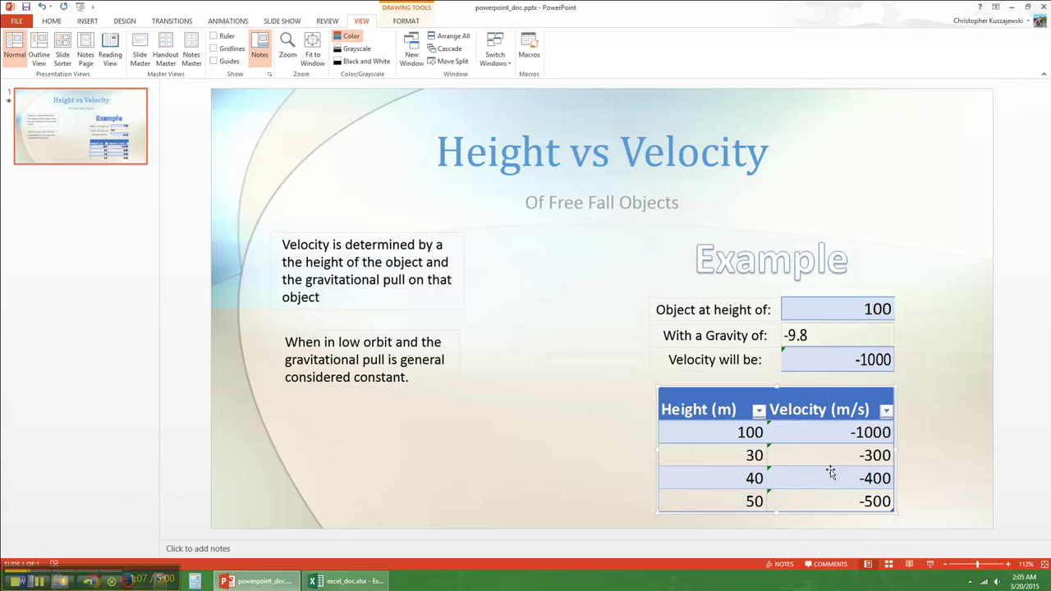
Step: Delete the linked height and gravity values beside "Object at height of:" and "With a Gravity of:" on the slide
{"action": "left_click", "coordinate": [353, 581]}
{"action": "left_click", "coordinate": [928, 309]}
{"action": "left_click", "coordinate": [909, 315]}
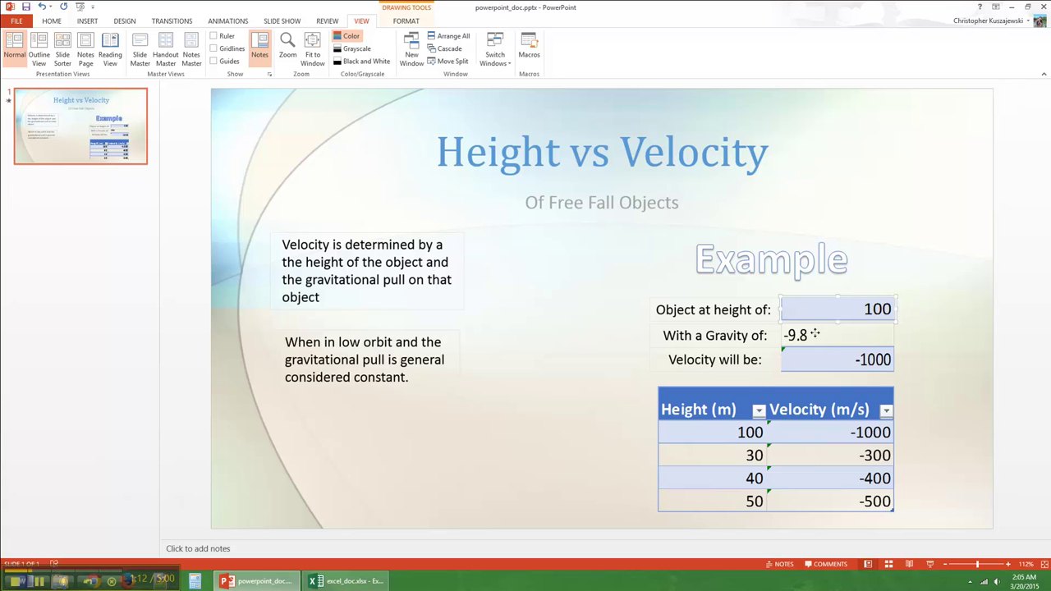
{"action": "left_click", "coordinate": [822, 335]}
{"action": "left_click", "coordinate": [819, 310]}
{"action": "key", "text": "Delete"}
{"action": "left_click", "coordinate": [822, 335]}
{"action": "key", "text": "Delete"}
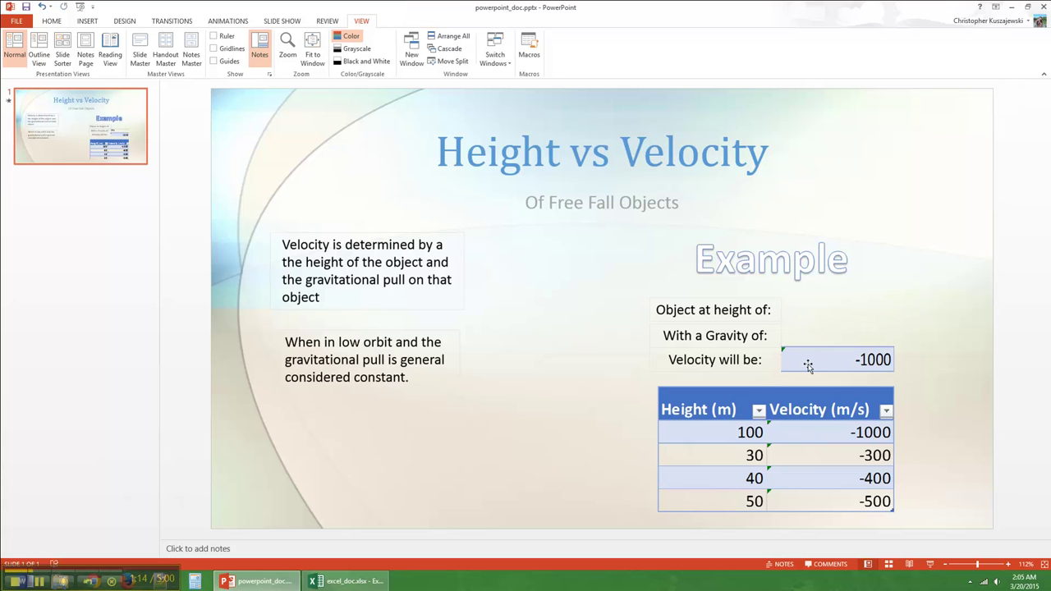
Step: Switch to the Excel workbook and copy the first height value, cell I7
{"action": "left_click", "coordinate": [347, 582]}
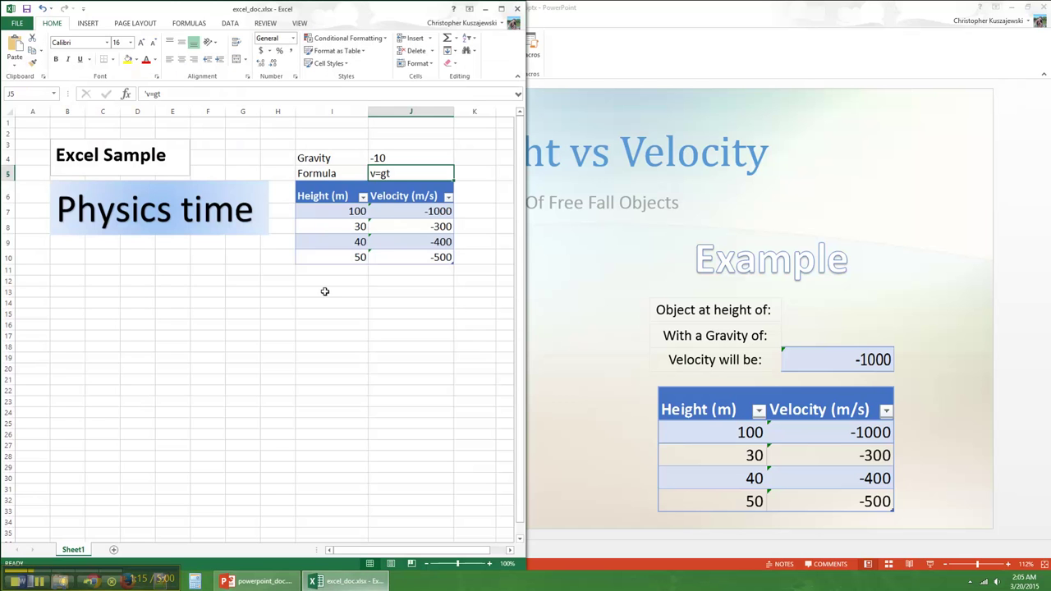
{"action": "left_click", "coordinate": [351, 211]}
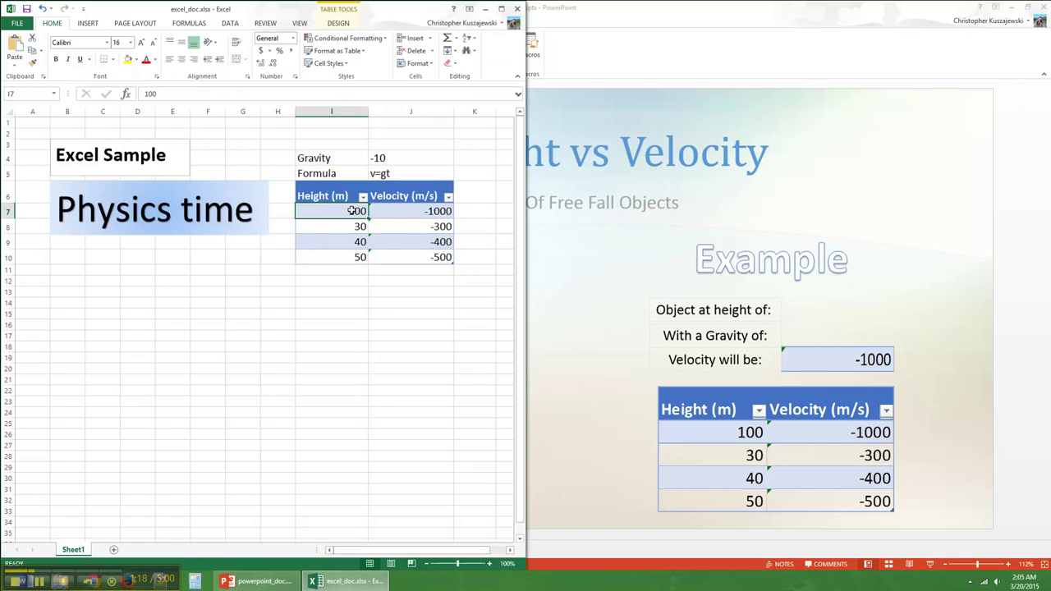
{"action": "right_click", "coordinate": [352, 211]}
{"action": "left_click", "coordinate": [375, 234]}
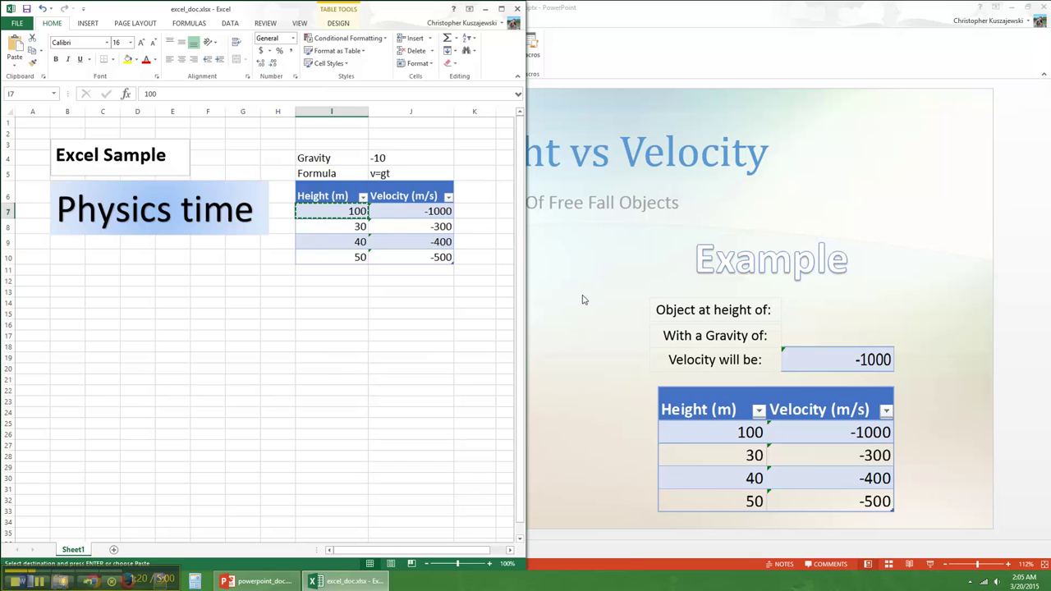
Step: In PowerPoint, paste the height as a linked Microsoft Excel Worksheet Object and place it beside "Object at height of:"
{"action": "left_click", "coordinate": [808, 314]}
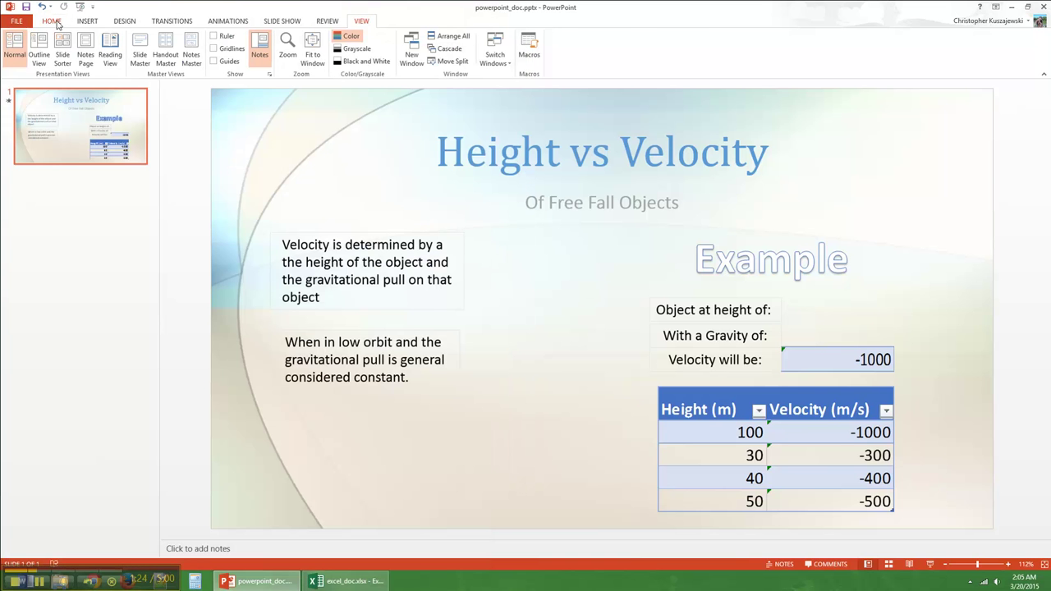
{"action": "left_click", "coordinate": [52, 21]}
{"action": "left_click", "coordinate": [14, 63]}
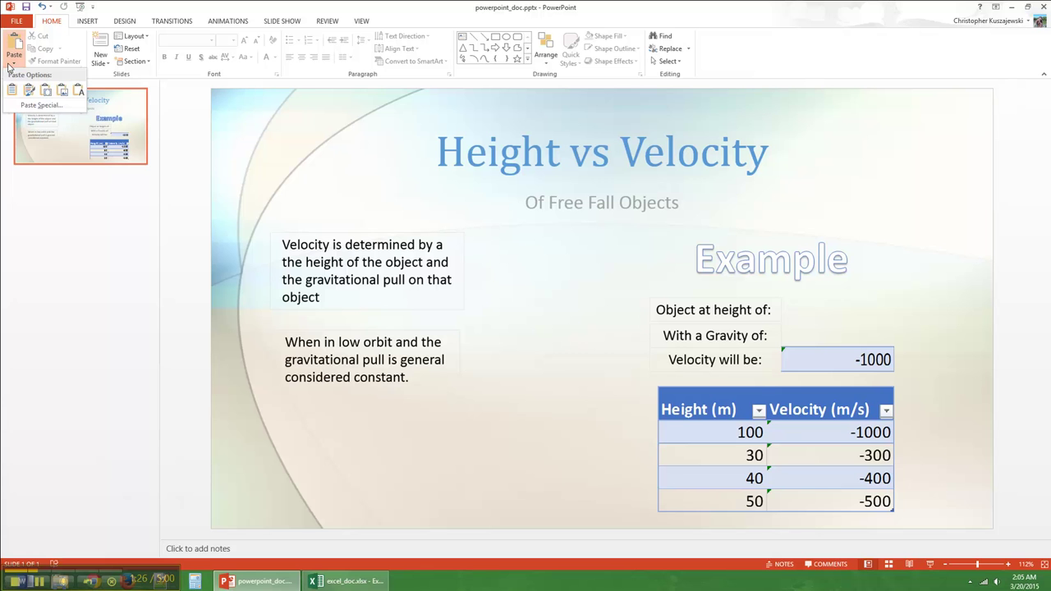
{"action": "left_click", "coordinate": [41, 106]}
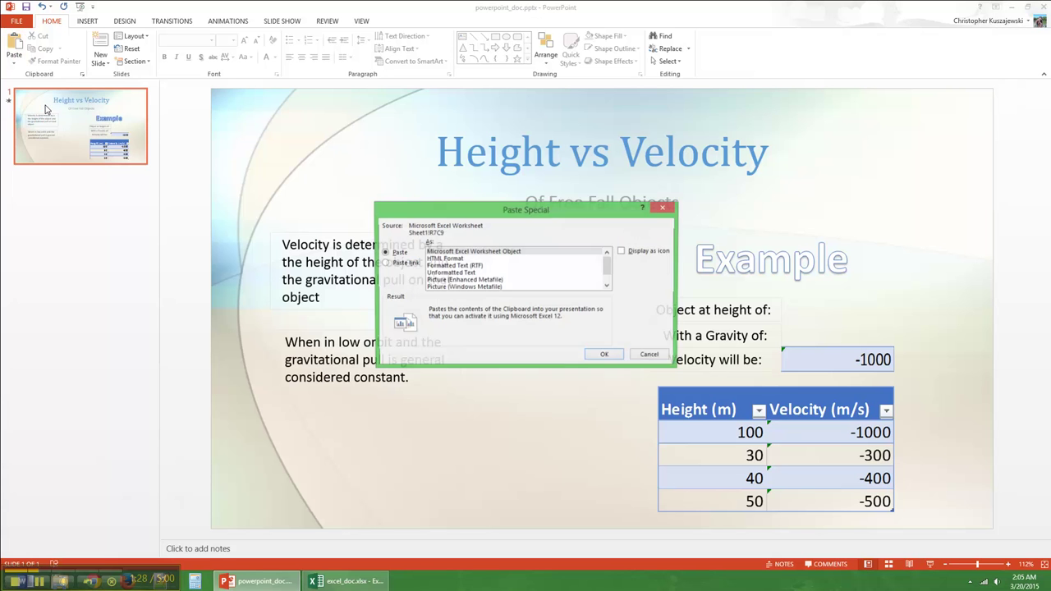
{"action": "left_click", "coordinate": [393, 264]}
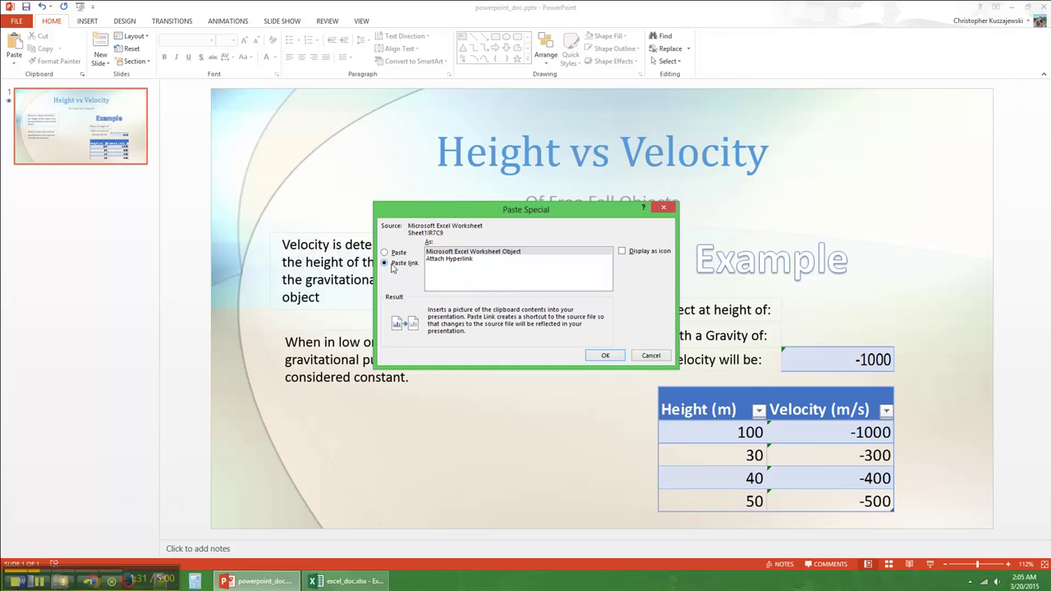
{"action": "left_click", "coordinate": [576, 253]}
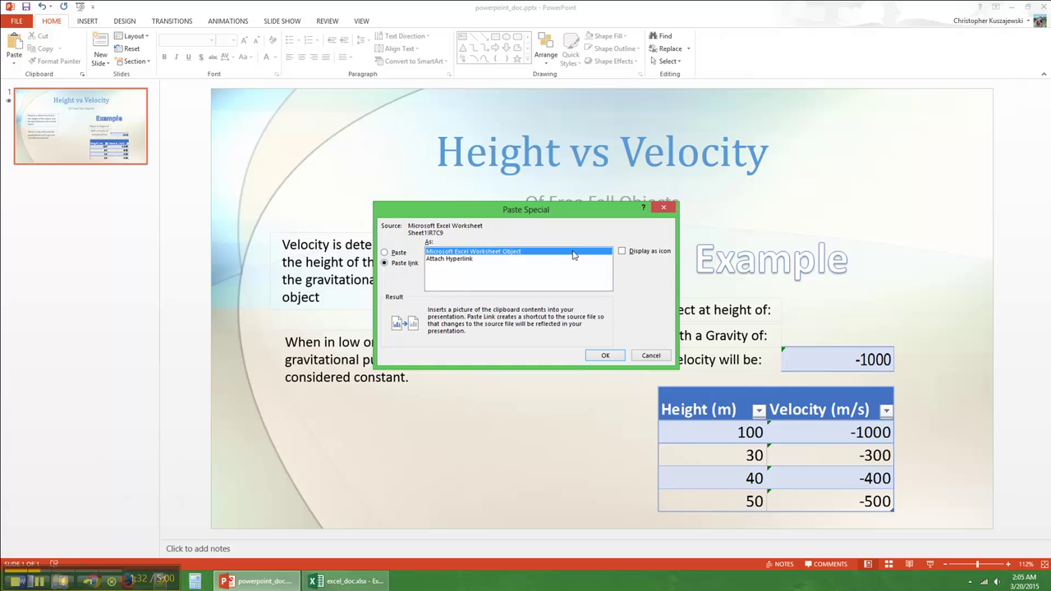
{"action": "left_click", "coordinate": [605, 355]}
{"action": "left_click_drag", "start_coordinate": [586, 309], "coordinate": [891, 324]}
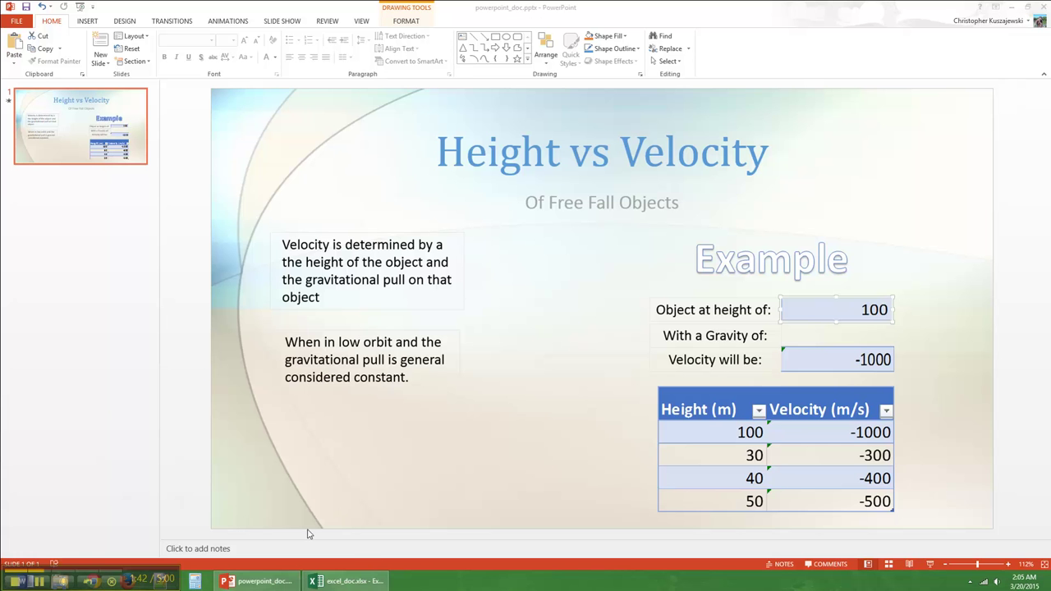
Step: Switch to the Excel workbook and copy the Gravity value in cell J4
{"action": "left_click", "coordinate": [285, 584]}
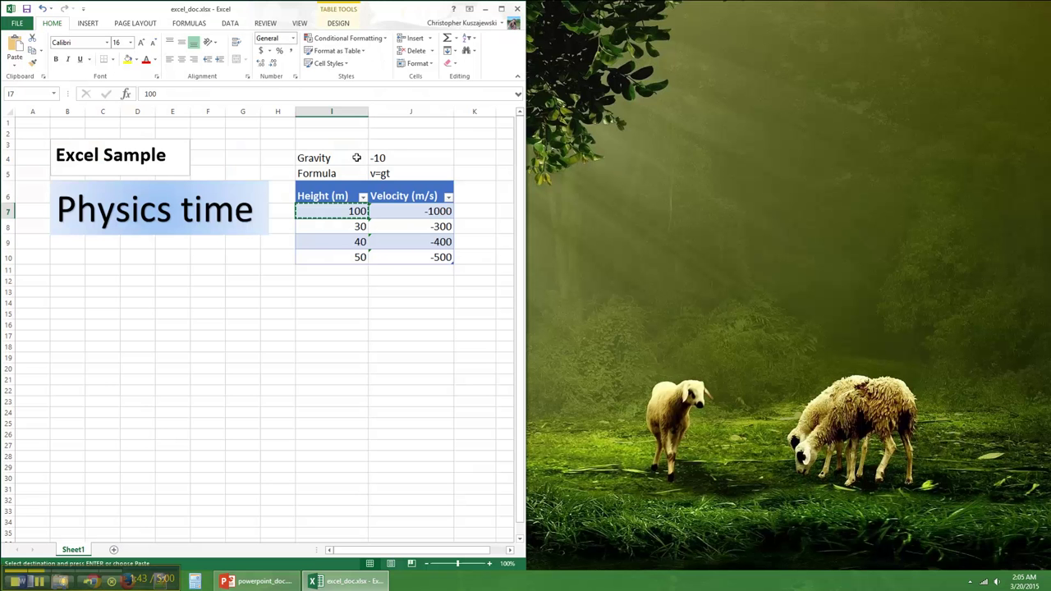
{"action": "right_click", "coordinate": [384, 158]}
{"action": "left_click", "coordinate": [406, 176]}
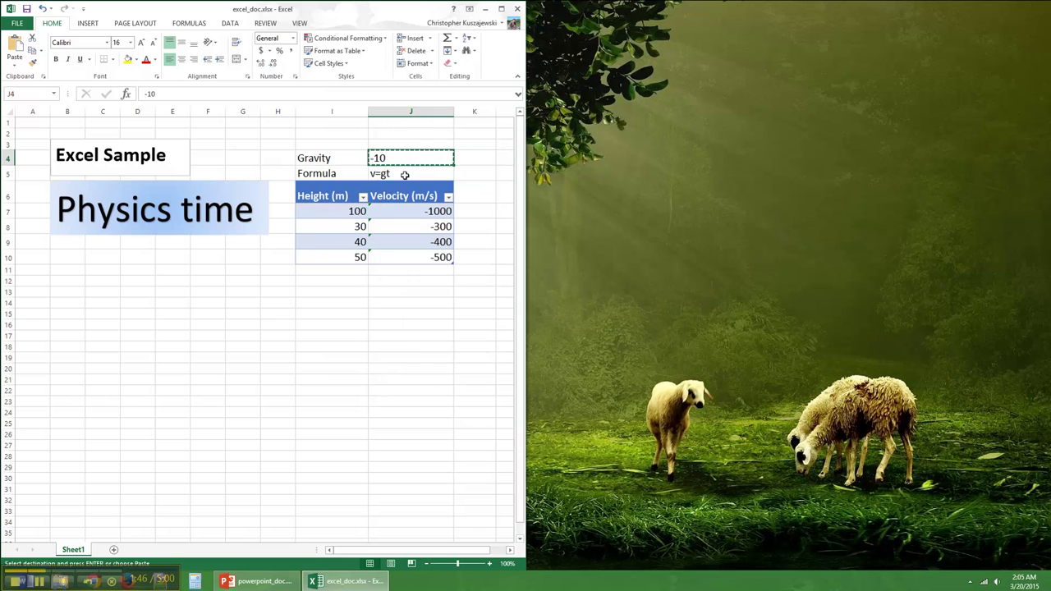
Step: In PowerPoint, paste the copied gravity value onto the slide as a linked Microsoft Excel Worksheet Object
{"action": "left_click", "coordinate": [254, 582]}
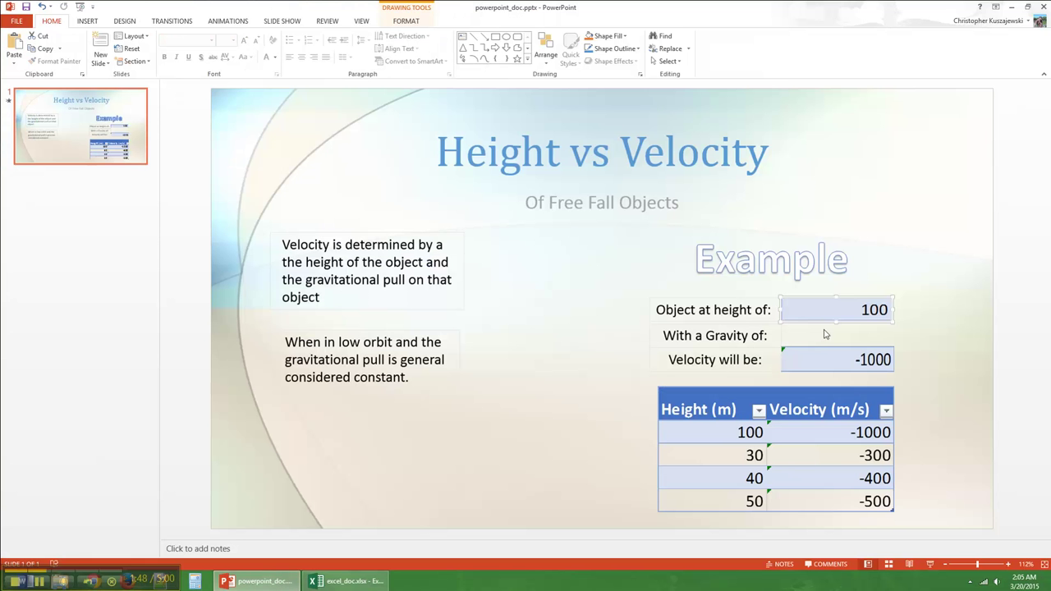
{"action": "right_click", "coordinate": [825, 335]}
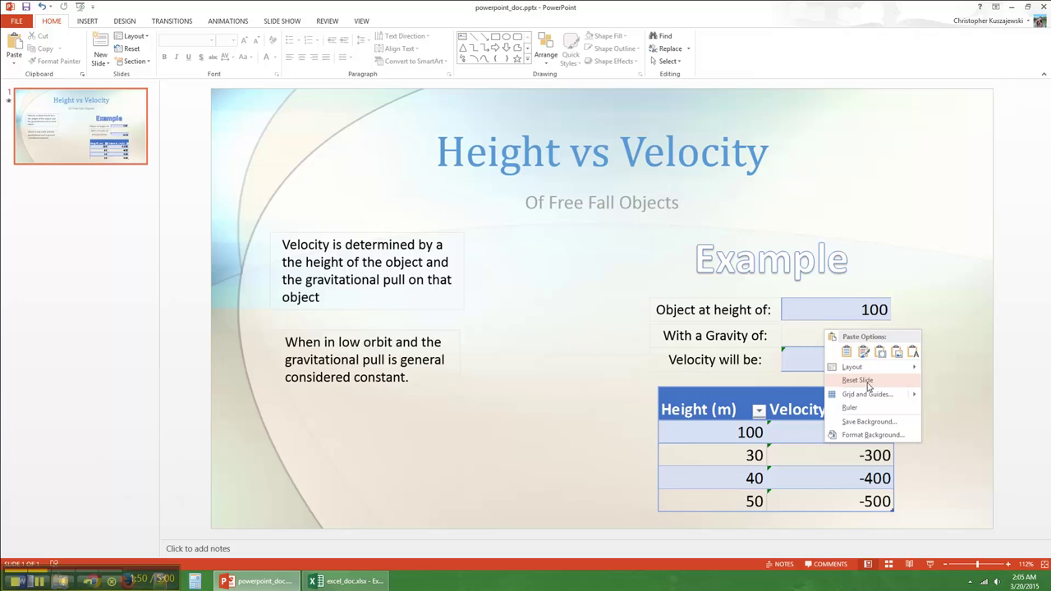
{"action": "left_click", "coordinate": [14, 64]}
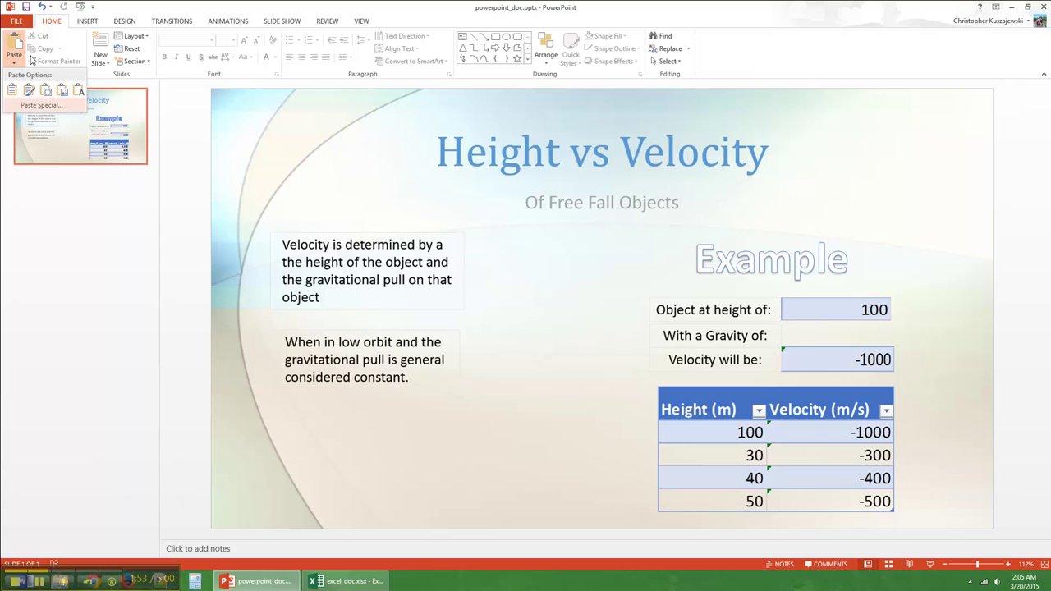
{"action": "left_click", "coordinate": [41, 105]}
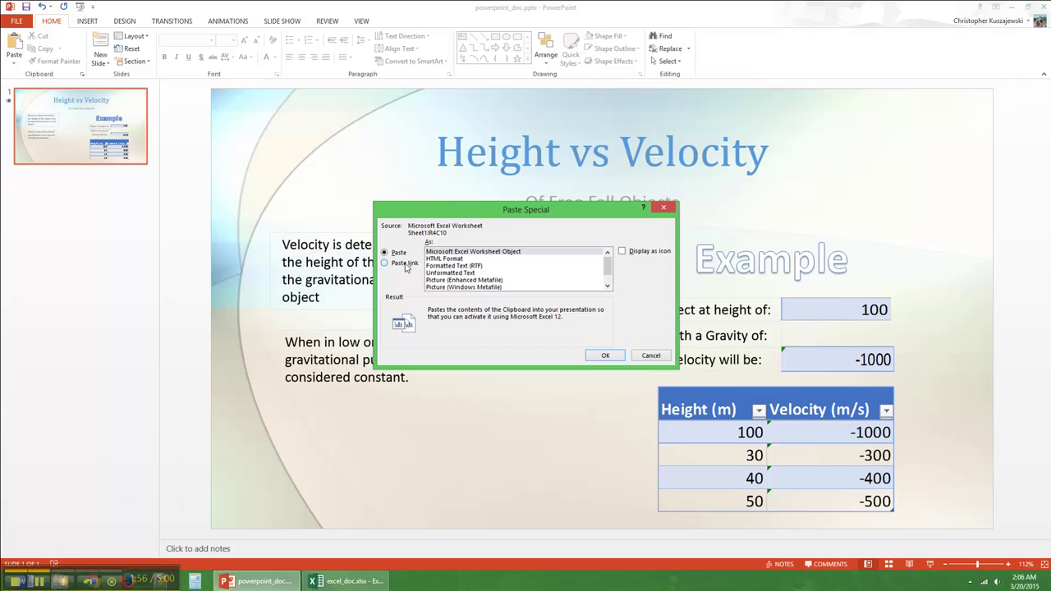
{"action": "left_click", "coordinate": [402, 264]}
{"action": "left_click", "coordinate": [605, 355]}
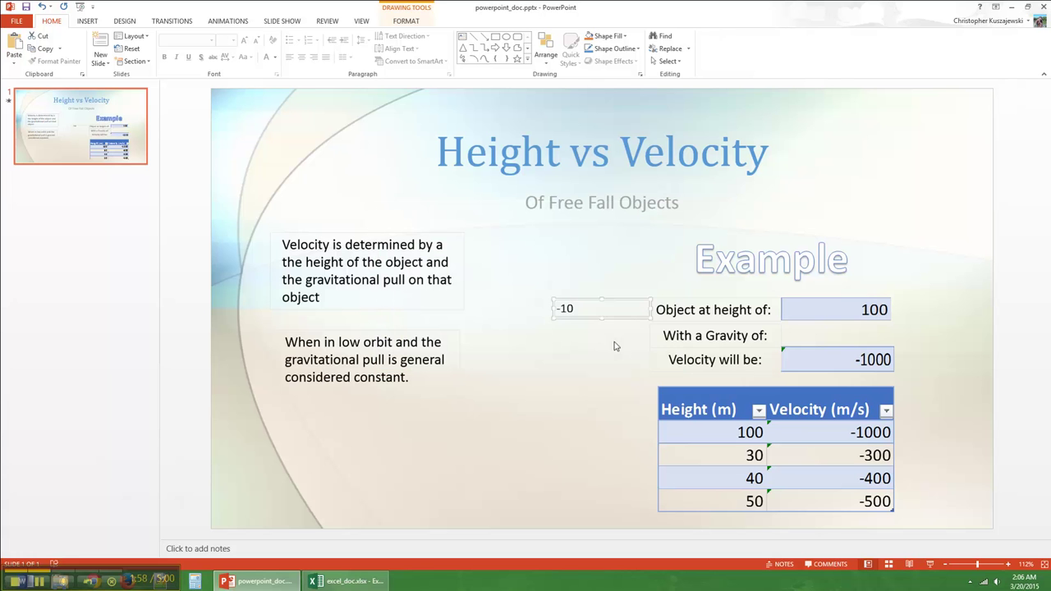
Step: Move the linked gravity value beside "With a Gravity of:" and enlarge it to match the width of the height field above
{"action": "left_click_drag", "start_coordinate": [598, 307], "coordinate": [818, 322]}
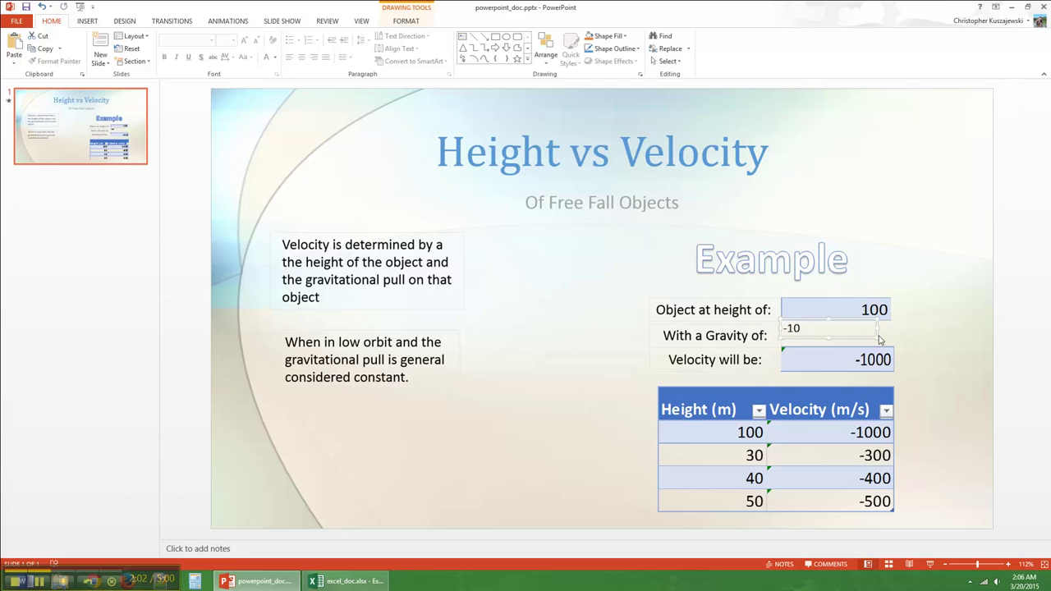
{"action": "mouse_move", "coordinate": [882, 337]}
{"action": "left_mouse_down"}
{"action": "mouse_move", "coordinate": [935, 352]}
{"action": "mouse_move", "coordinate": [941, 337]}
{"action": "mouse_move", "coordinate": [892, 331]}
{"action": "left_mouse_up"}
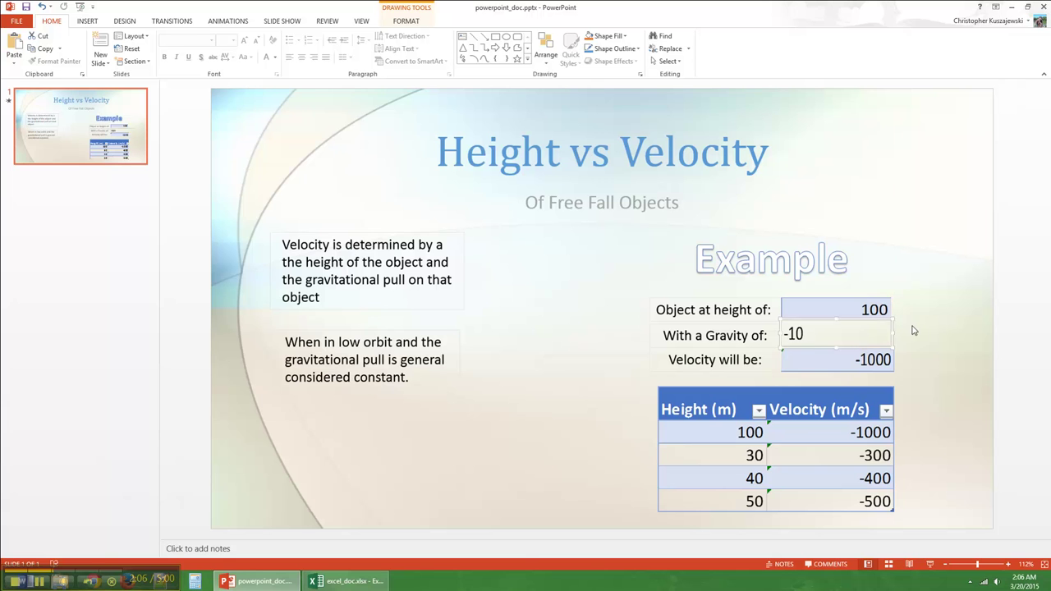
{"action": "left_click", "coordinate": [913, 331]}
Step: Cancel the pending copy in Excel, then delete the linked Height and Velocity table from the PowerPoint slide
{"action": "key", "text": "alt+Tab"}
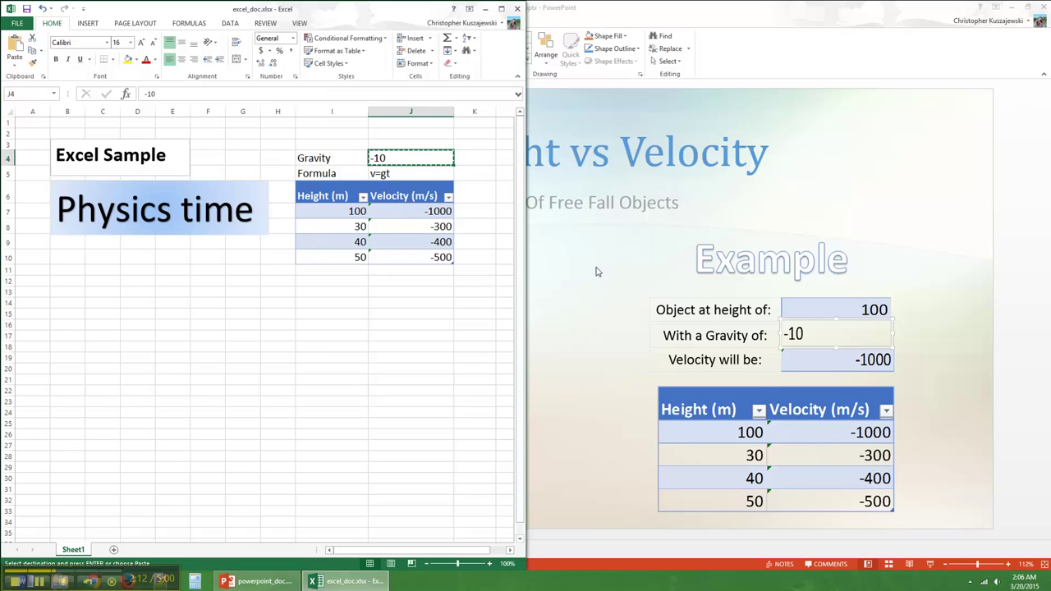
{"action": "key", "text": "Escape"}
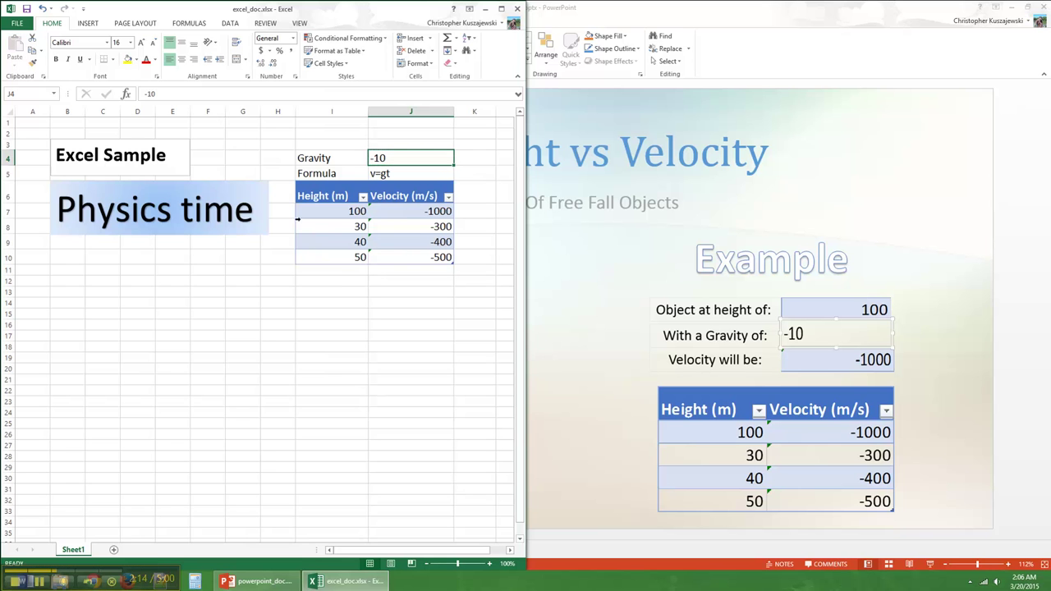
{"action": "left_click", "coordinate": [300, 182]}
{"action": "key", "text": "alt+Tab"}
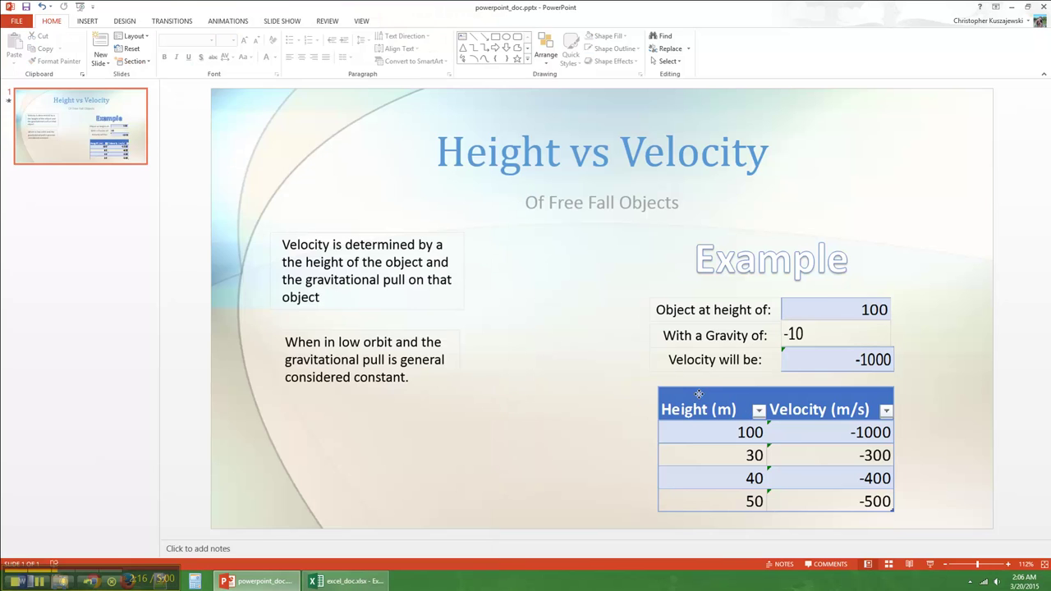
{"action": "left_click", "coordinate": [701, 398]}
{"action": "key", "text": "Delete"}
Step: Switch to the Excel workbook and copy the whole Height and Velocity table, including its header row
{"action": "left_click", "coordinate": [373, 580]}
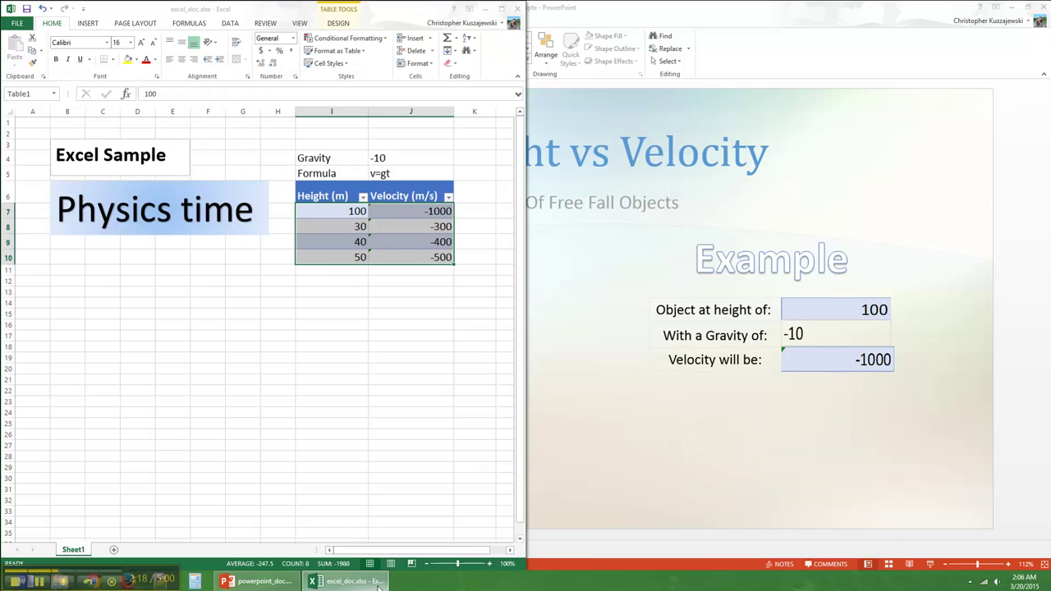
{"action": "left_click", "coordinate": [260, 194]}
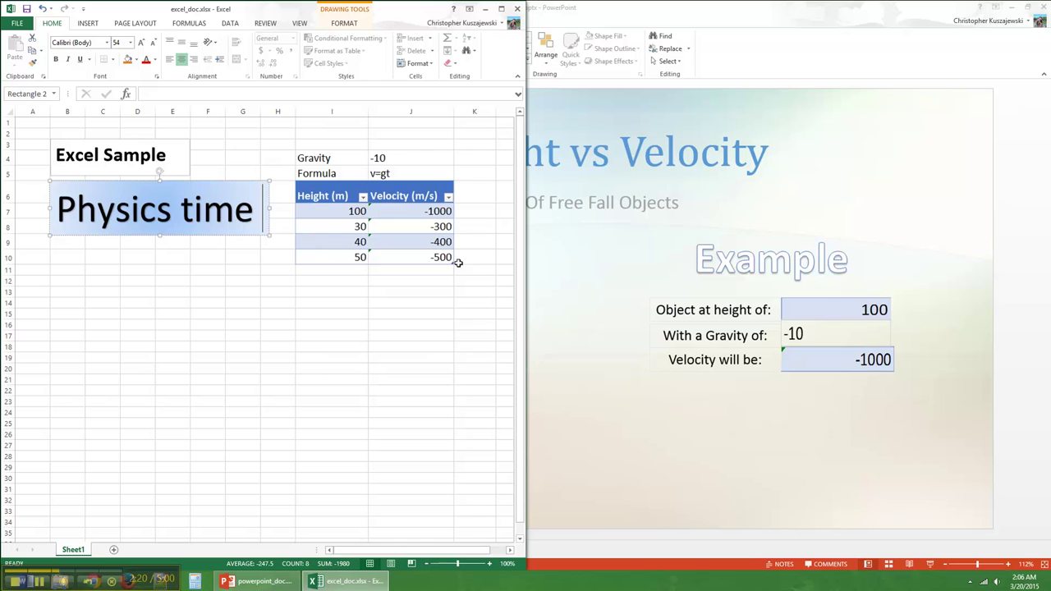
{"action": "left_click", "coordinate": [434, 257]}
{"action": "left_click_drag", "start_coordinate": [434, 256], "coordinate": [328, 195]}
{"action": "right_click", "coordinate": [329, 192]}
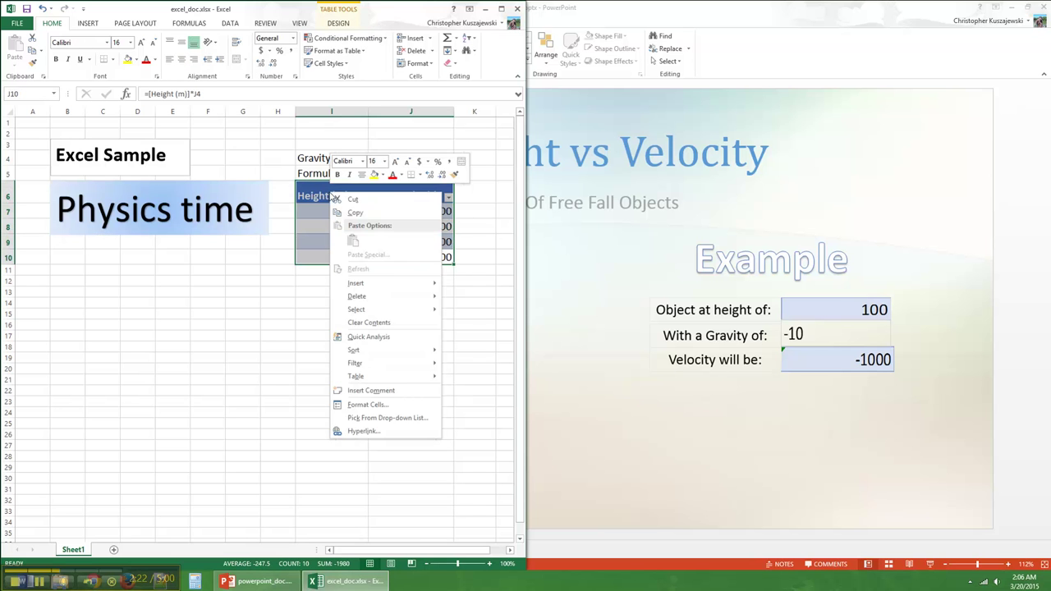
{"action": "left_click", "coordinate": [353, 212]}
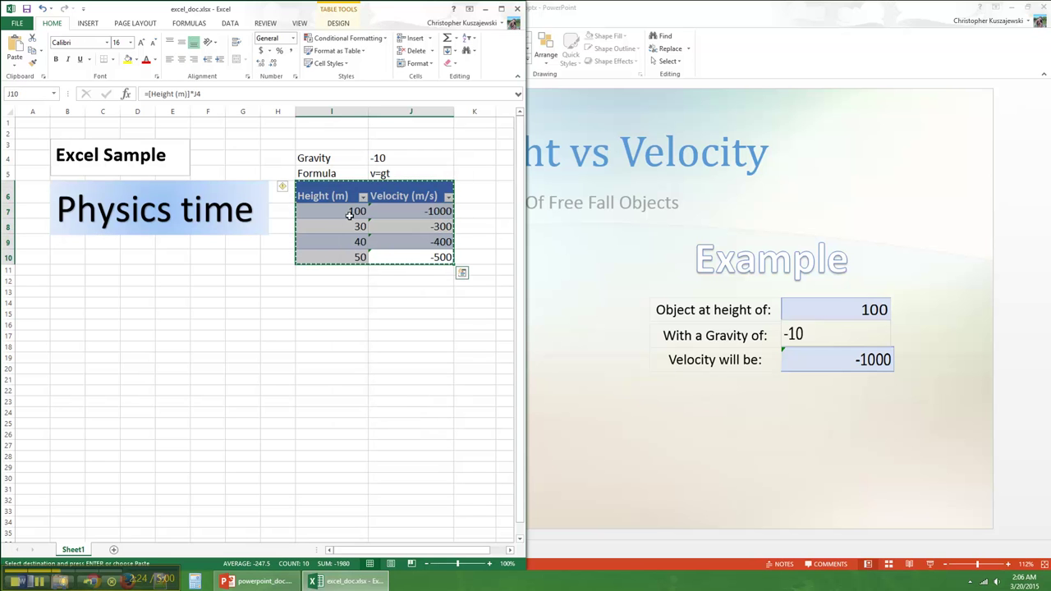
Step: In PowerPoint, paste the copied table as a linked Microsoft Excel Worksheet Object and place it below the "Velocity will be:" row
{"action": "left_click", "coordinate": [793, 387]}
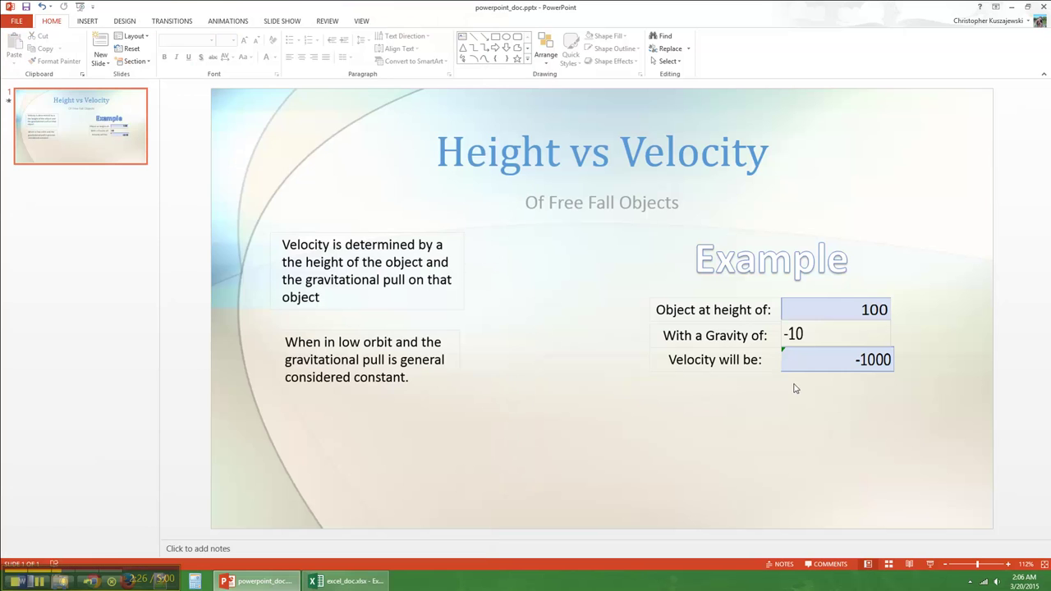
{"action": "left_click", "coordinate": [14, 59]}
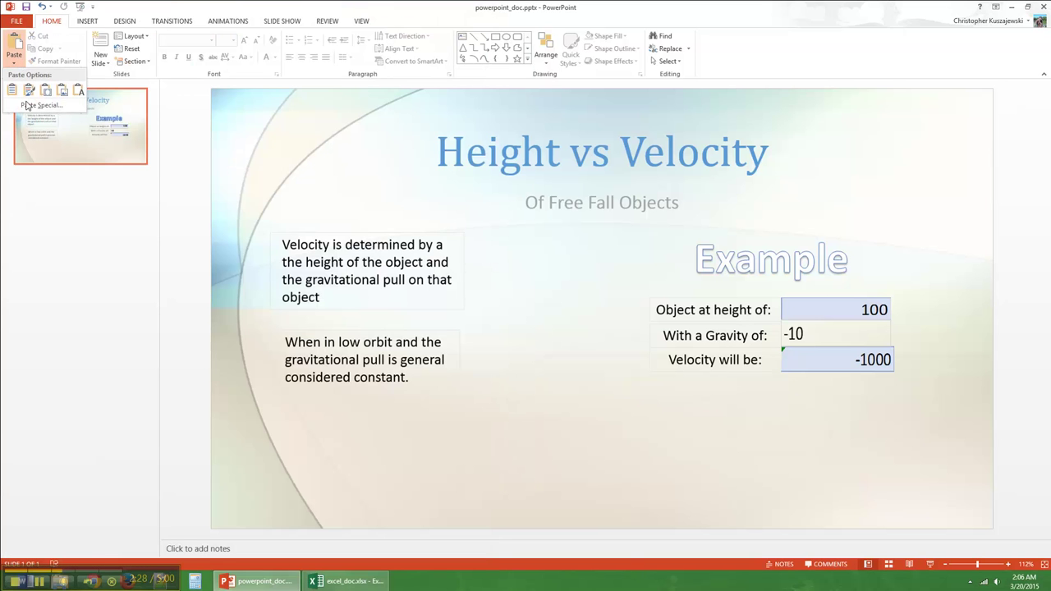
{"action": "left_click", "coordinate": [28, 107]}
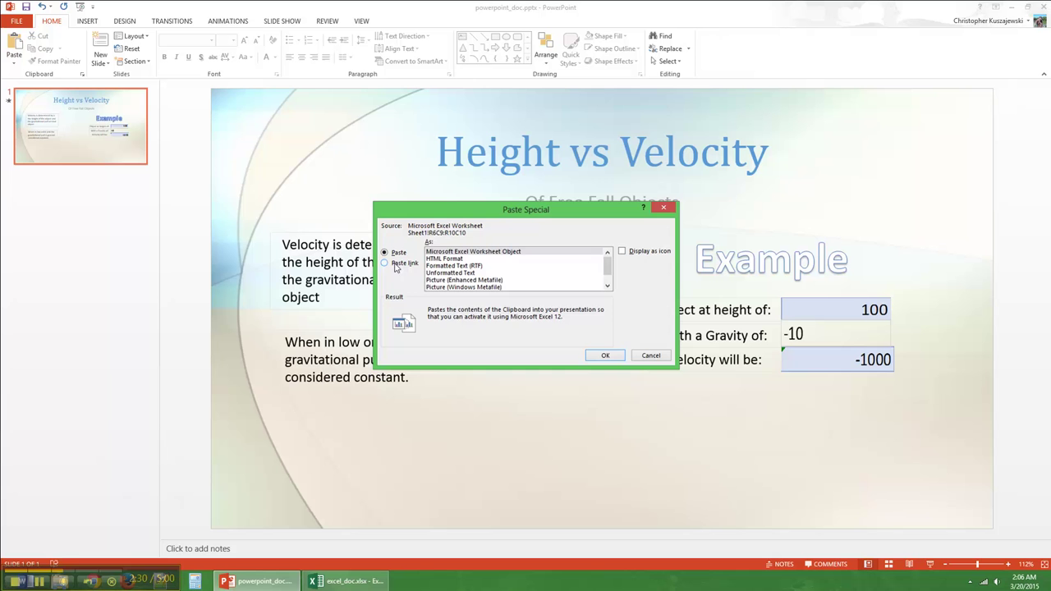
{"action": "left_click", "coordinate": [395, 263]}
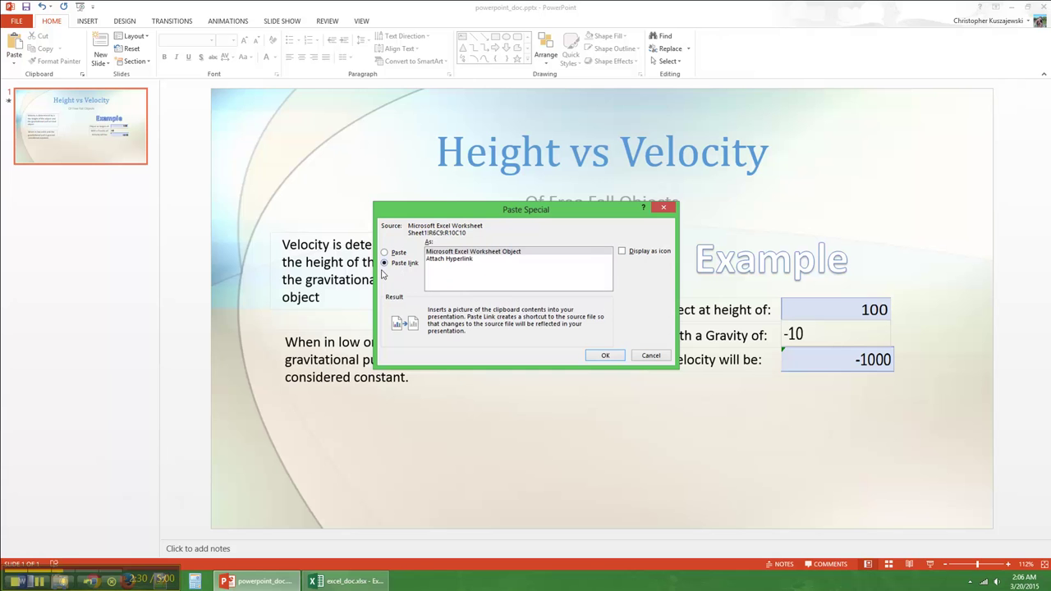
{"action": "left_click", "coordinate": [606, 355]}
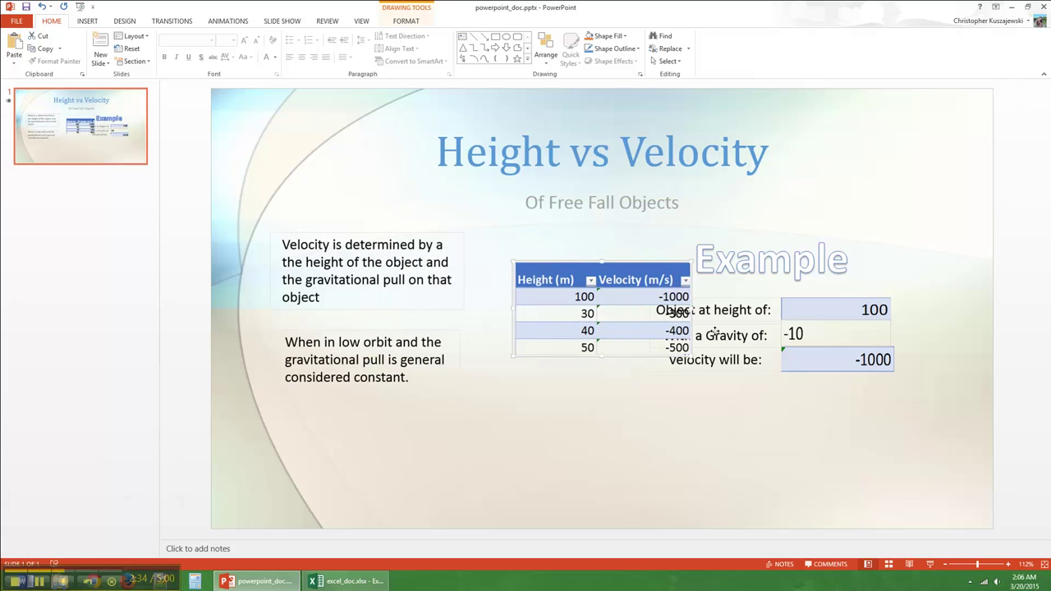
{"action": "left_click_drag", "start_coordinate": [715, 332], "coordinate": [887, 465]}
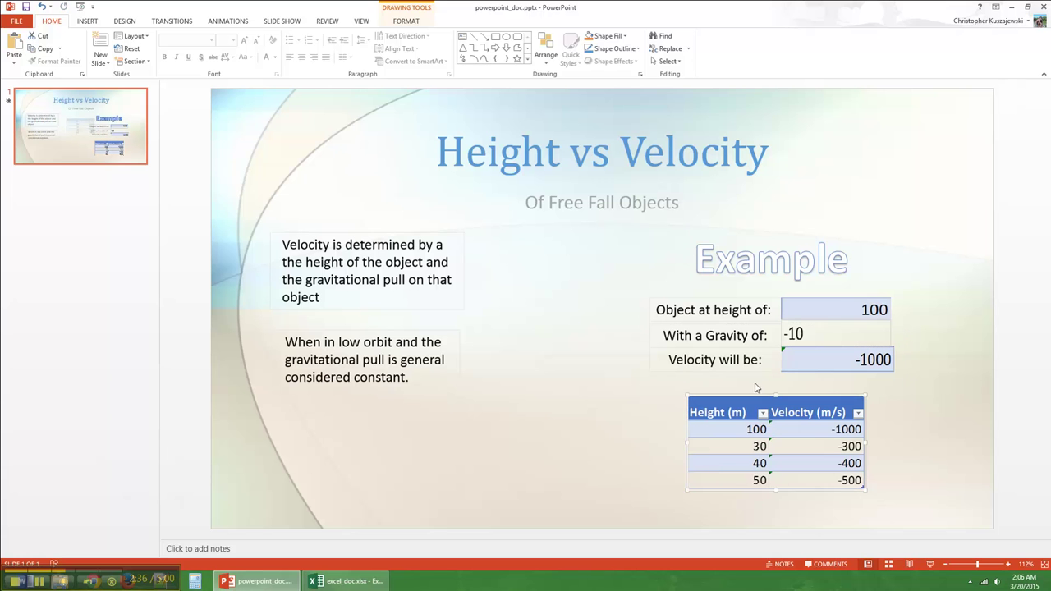
{"action": "left_click", "coordinate": [755, 387]}
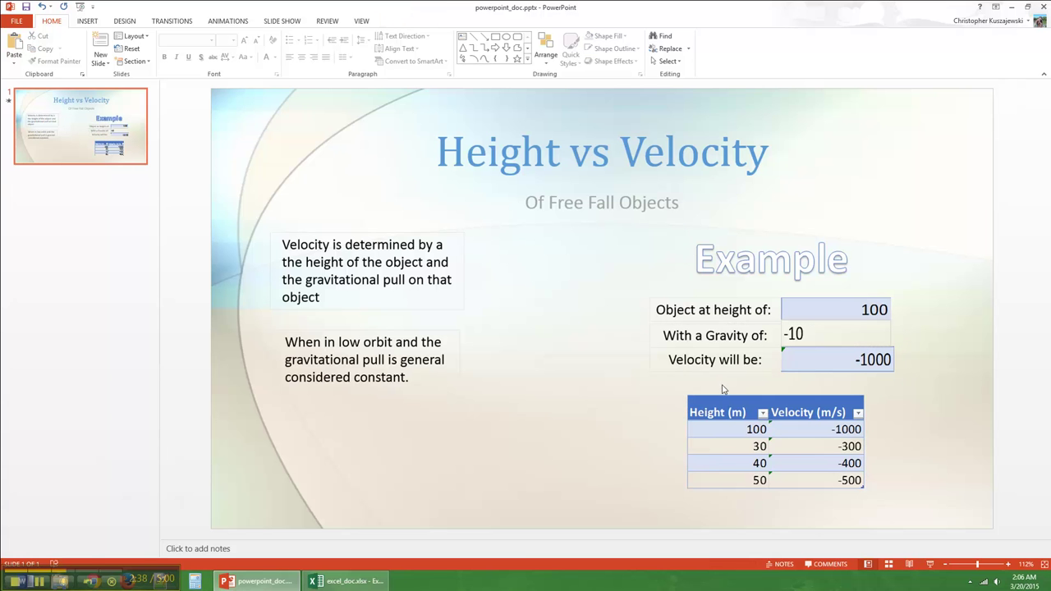
Step: Close the Excel workbook, then reopen it from the linked height value beside "Object at height of:" on the slide
{"action": "left_click", "coordinate": [349, 581]}
{"action": "right_click", "coordinate": [353, 581]}
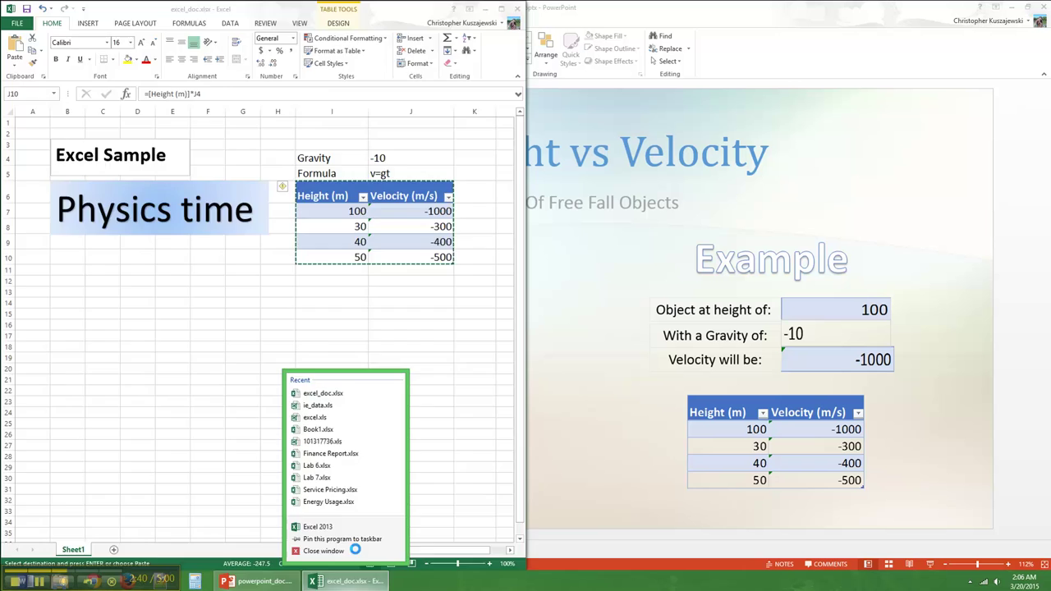
{"action": "left_click", "coordinate": [356, 555]}
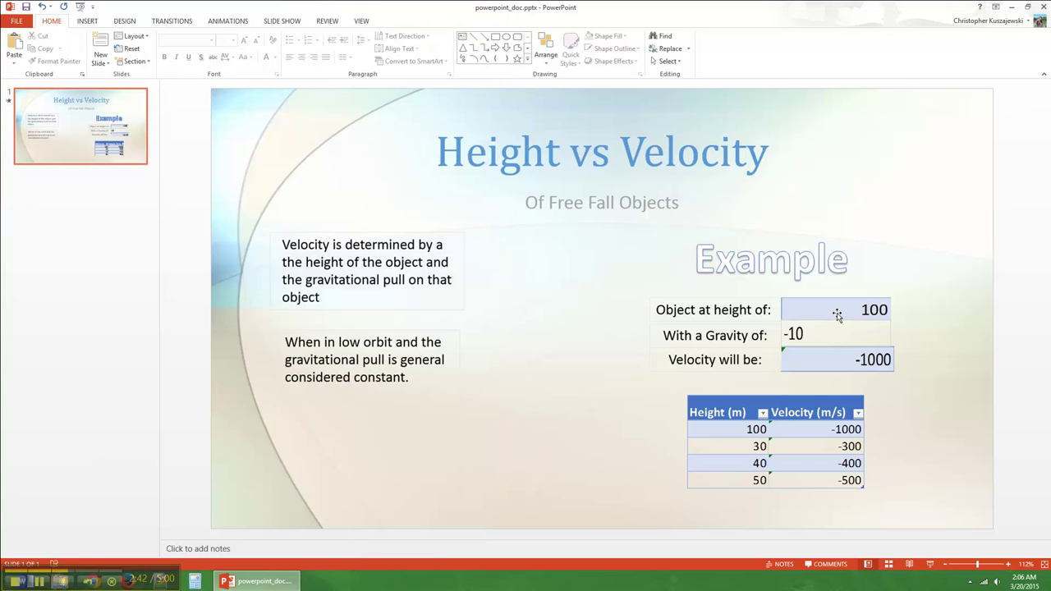
{"action": "double_click", "coordinate": [837, 313]}
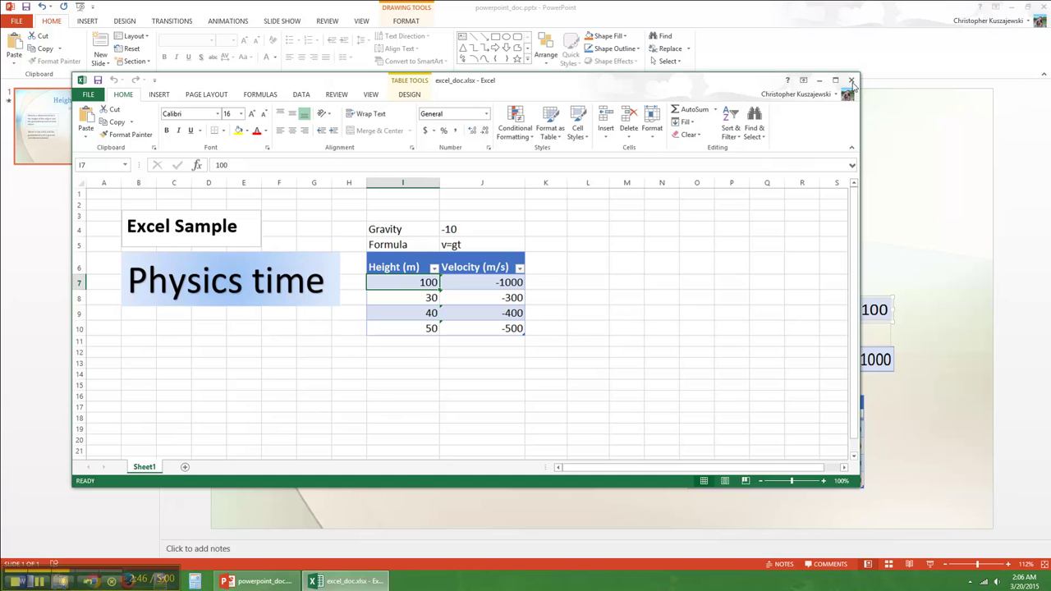
Step: Close PowerPoint and maximize the excel_doc.xlsx workbook window
{"action": "left_click", "coordinate": [1044, 7]}
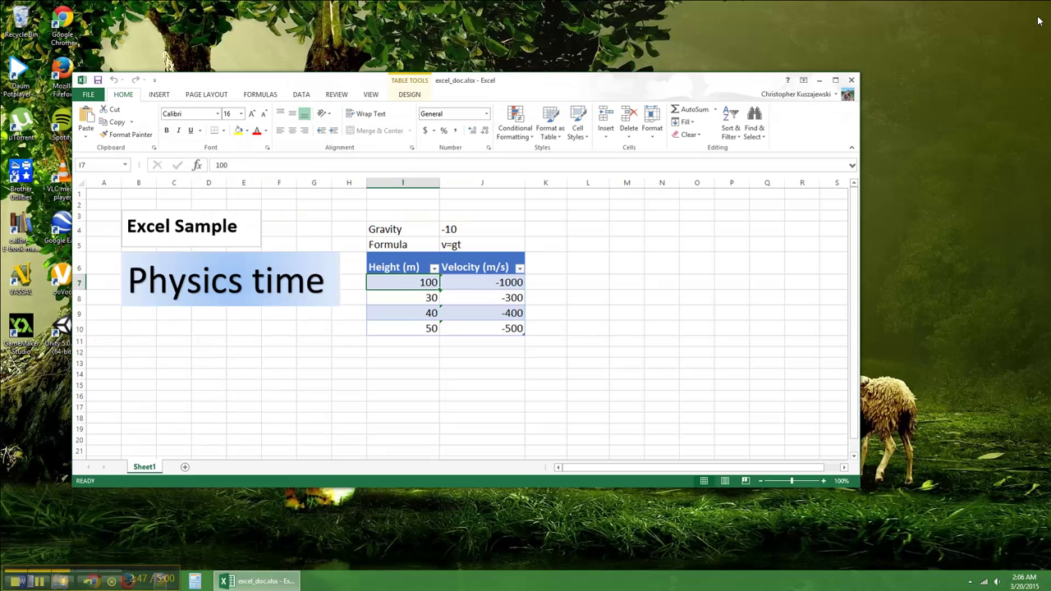
{"action": "left_click_drag", "start_coordinate": [499, 90], "coordinate": [519, 3]}
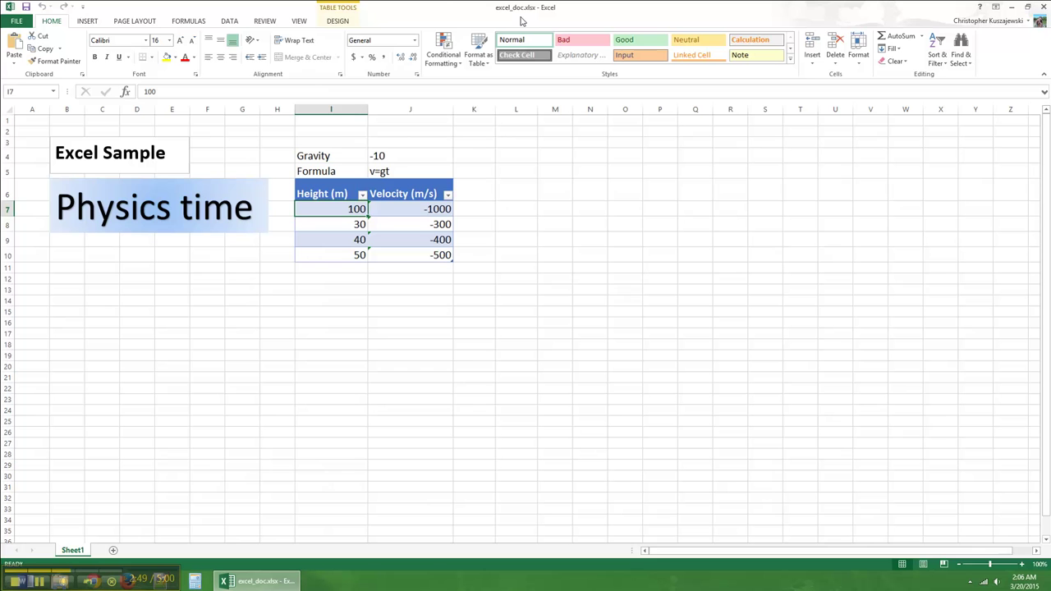
Step: Set the Gravity value in cell J4 to 10, then close the Excel workbook
{"action": "left_click", "coordinate": [382, 156]}
{"action": "double_click", "coordinate": [386, 156]}
{"action": "key", "text": "BackSpace"}
{"action": "key", "text": "BackSpace"}
{"action": "key", "text": "BackSpace"}
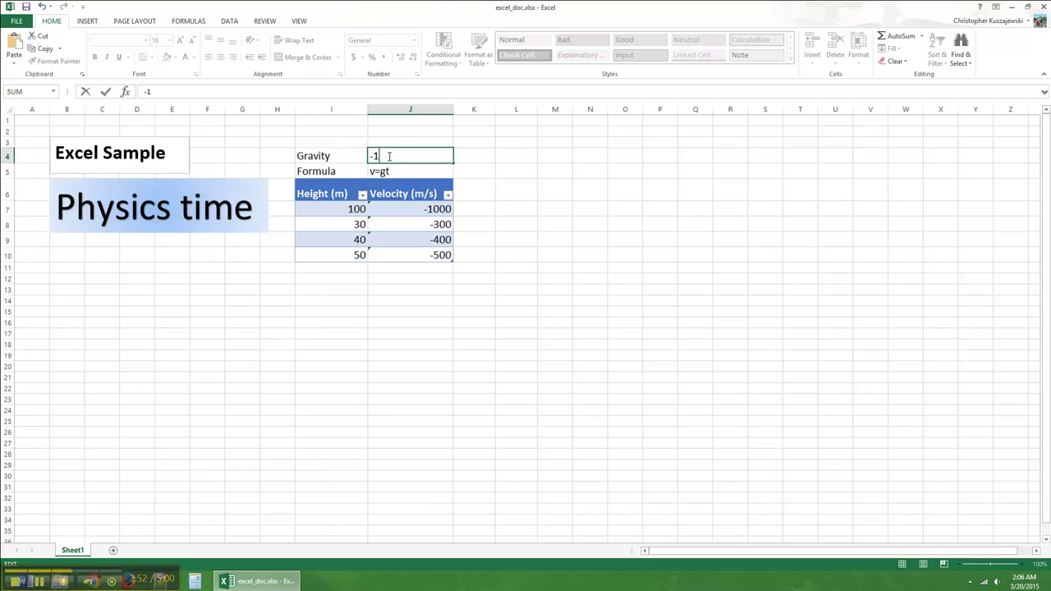
{"action": "type", "text": "10"}
{"action": "left_click", "coordinate": [488, 428]}
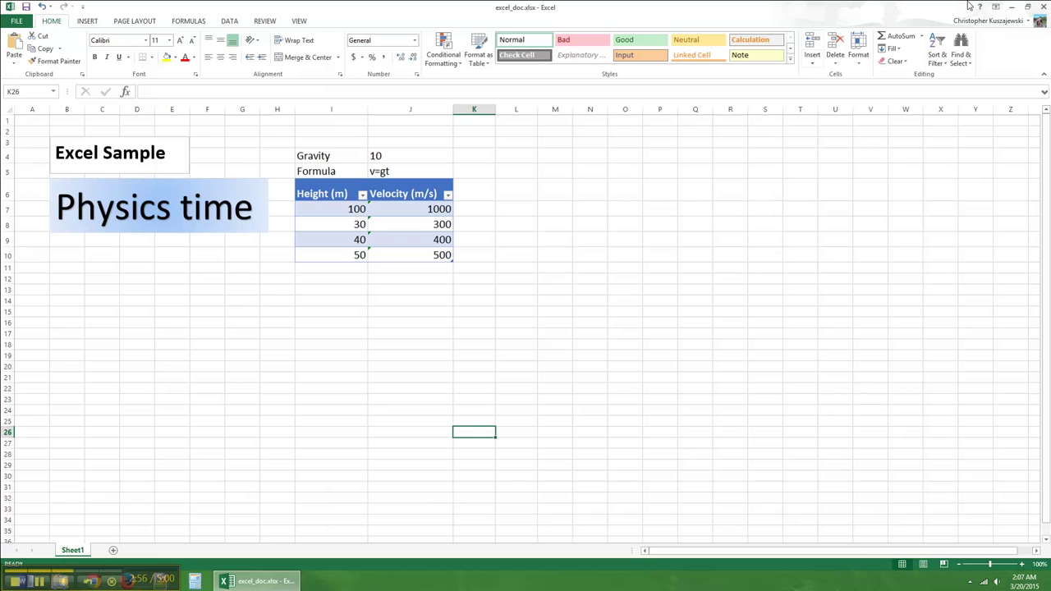
{"action": "left_click", "coordinate": [1043, 7]}
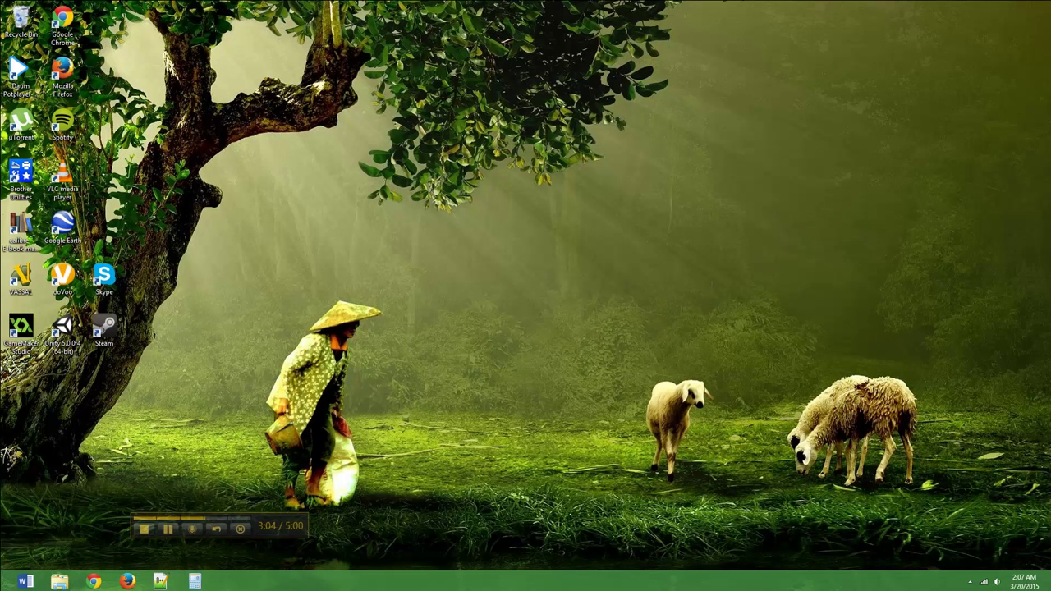
Step: Start PowerPoint 2013, open the recent presentation powerpoint_doc.pptx, and update its links to other files
{"action": "left_click", "coordinate": [17, 581]}
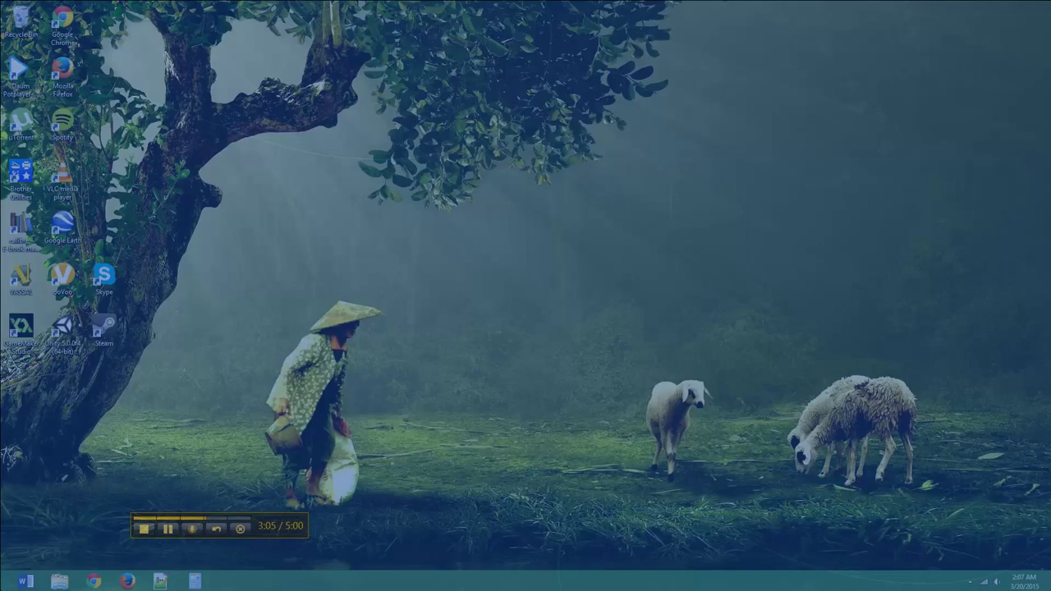
{"action": "type", "text": "power"}
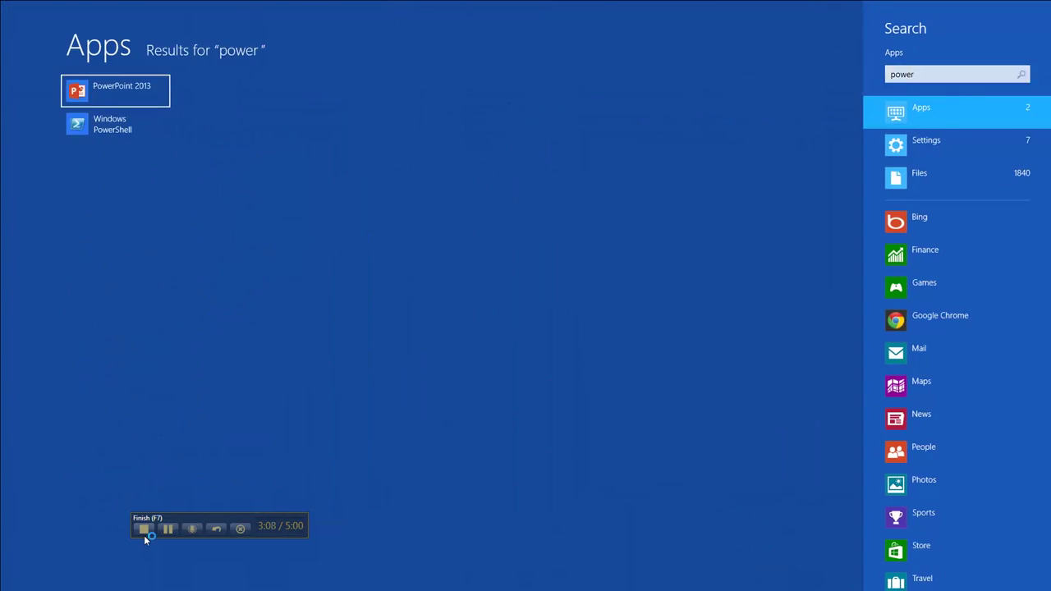
{"action": "key", "text": "Return"}
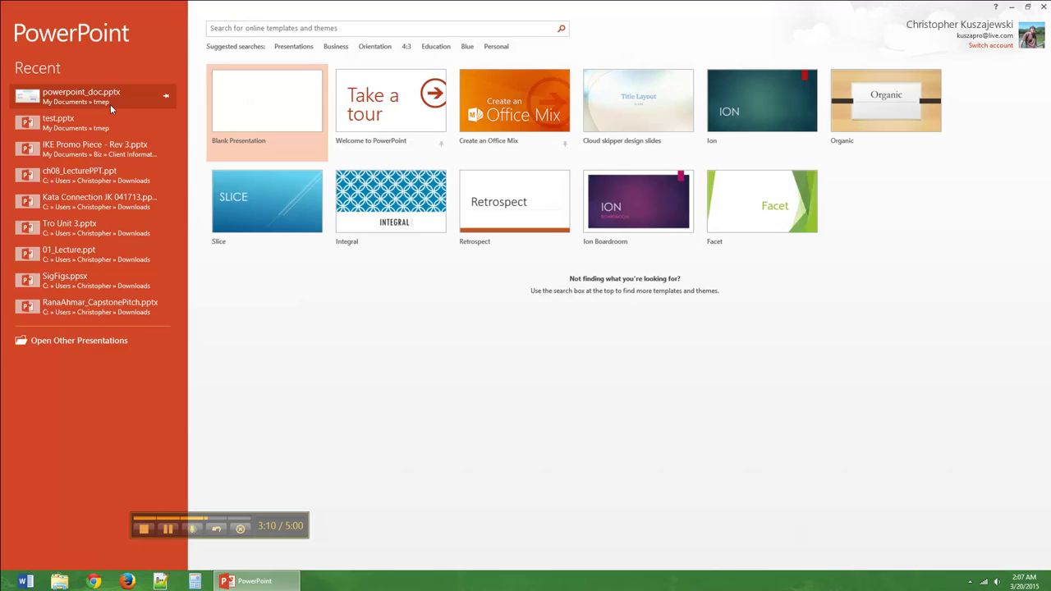
{"action": "left_click", "coordinate": [110, 104]}
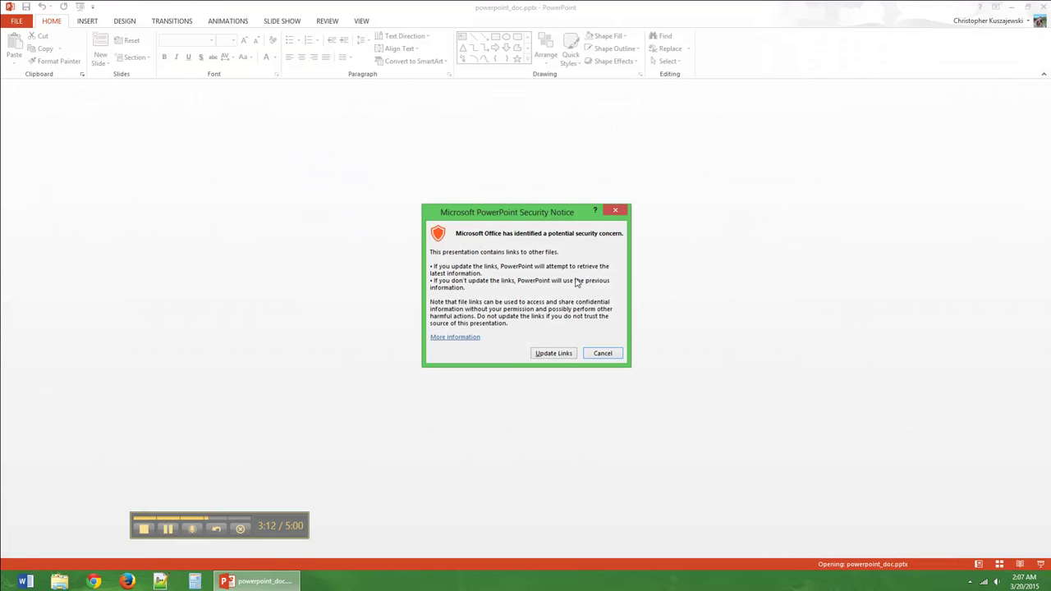
{"action": "left_click", "coordinate": [554, 353]}
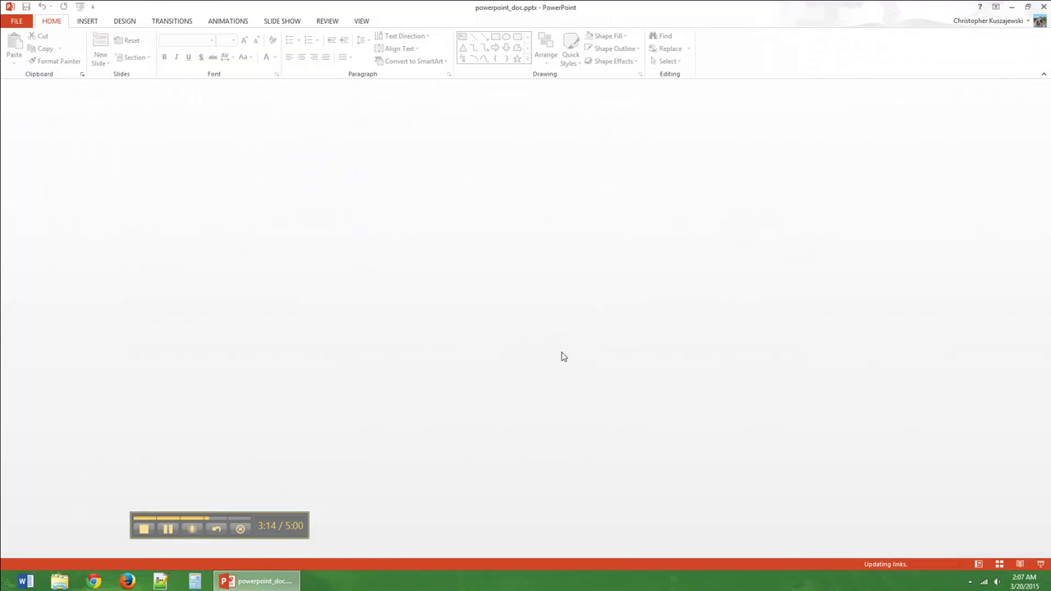